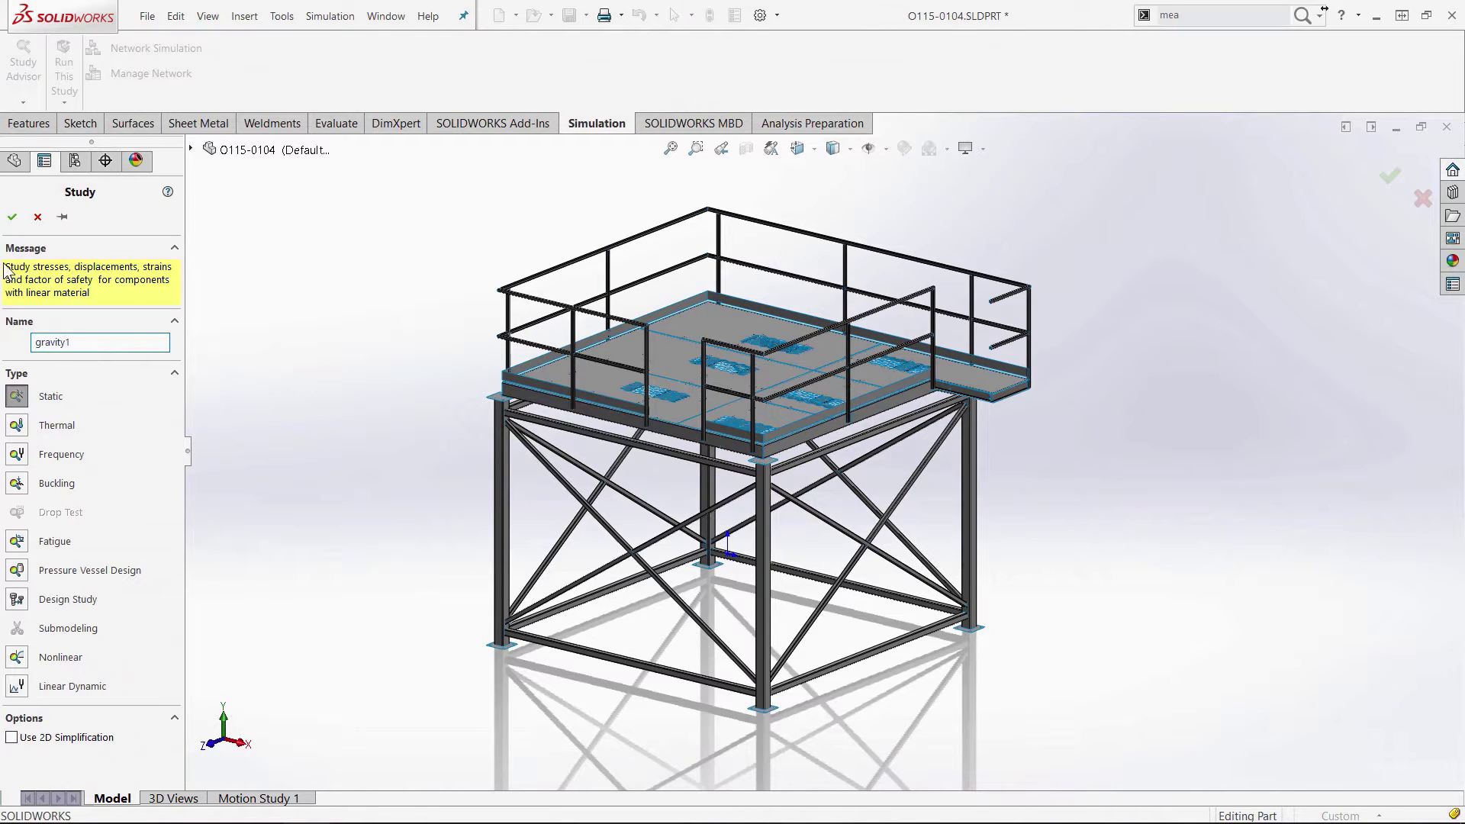
Step: Create the static study gravity1 and add a gravity load with the default settings to it
left_click(12, 217)
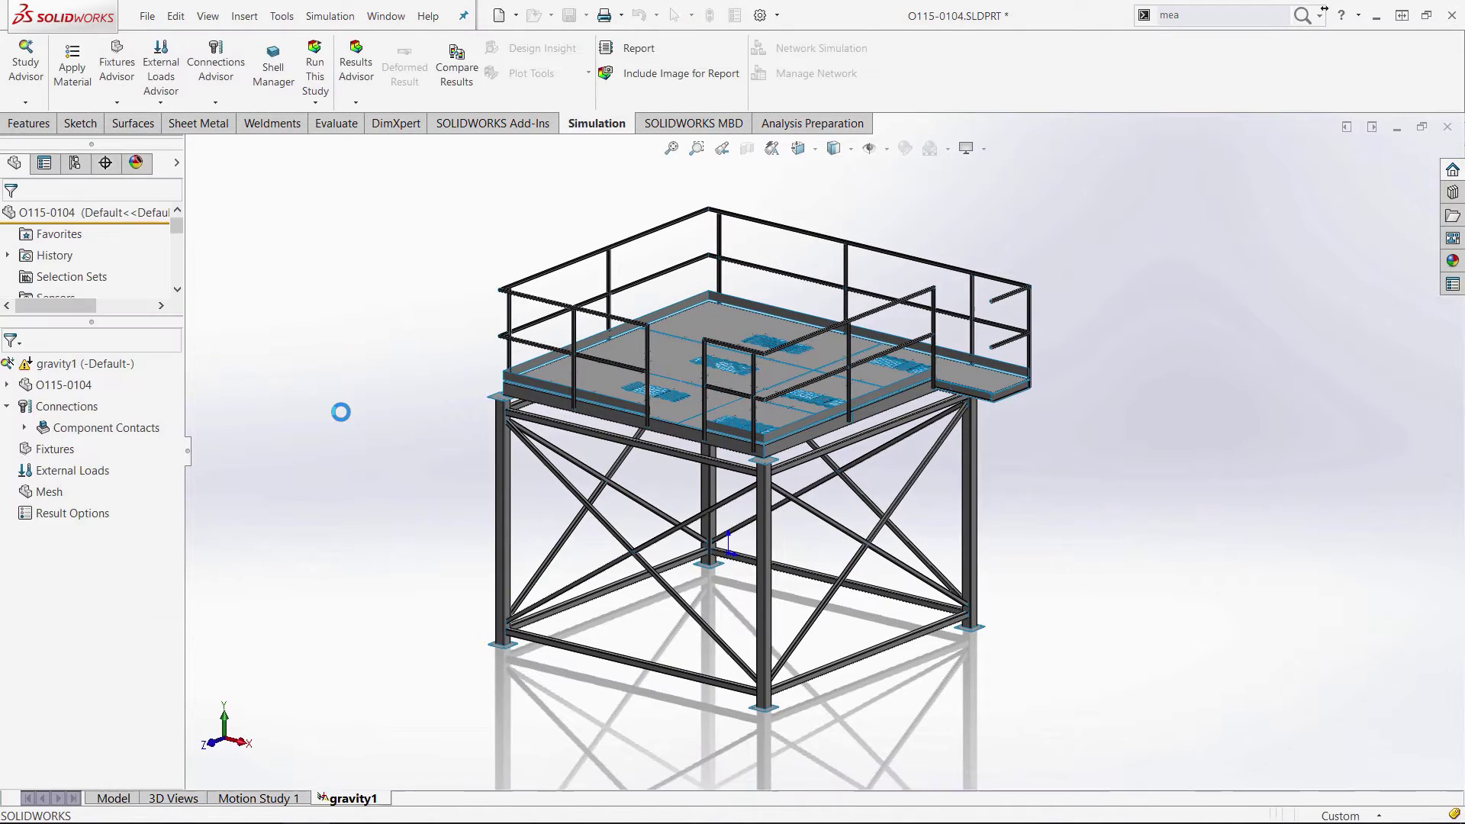
right_click(86, 470)
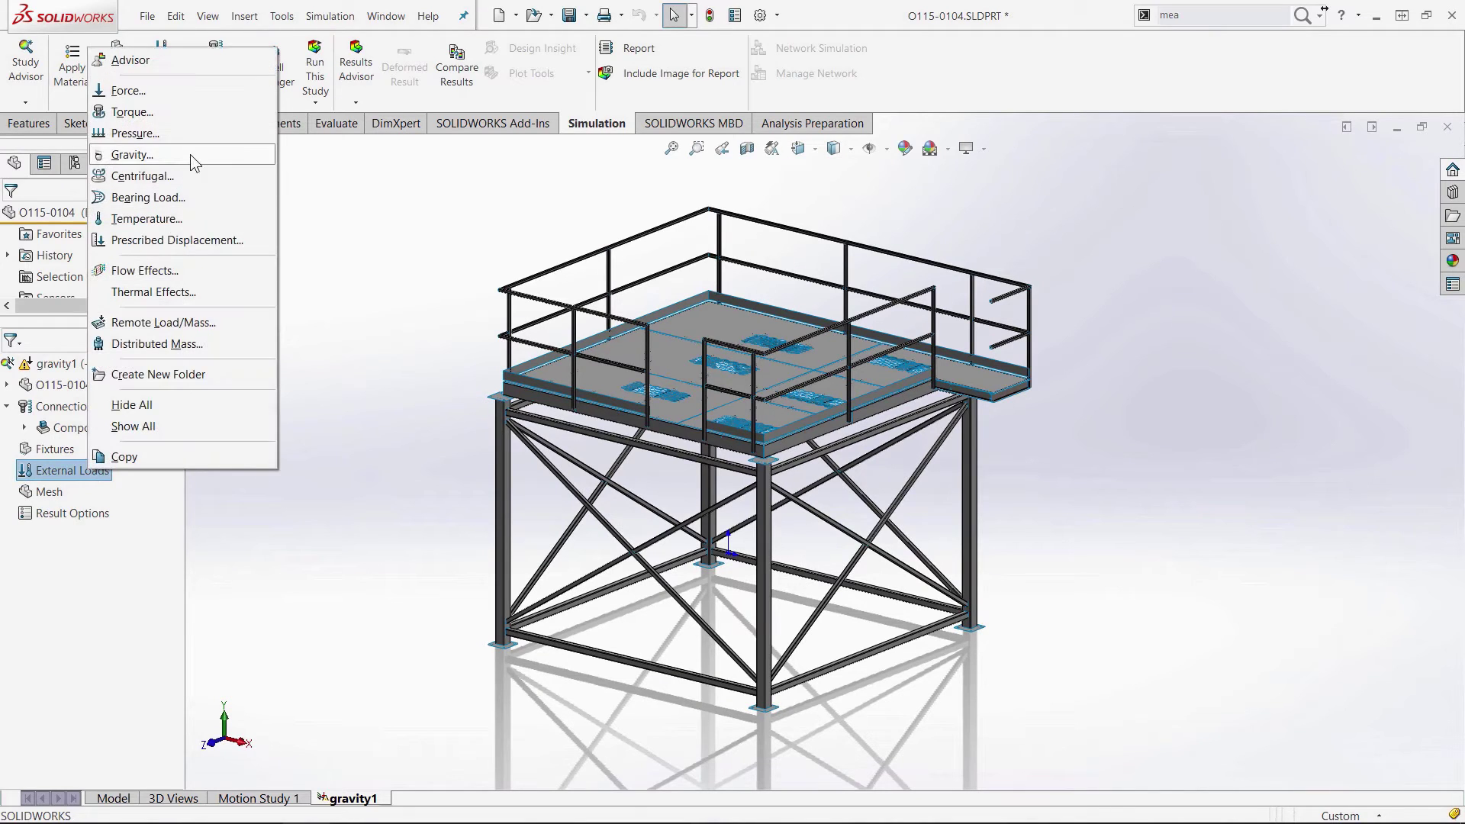
left_click(131, 154)
left_click(13, 218)
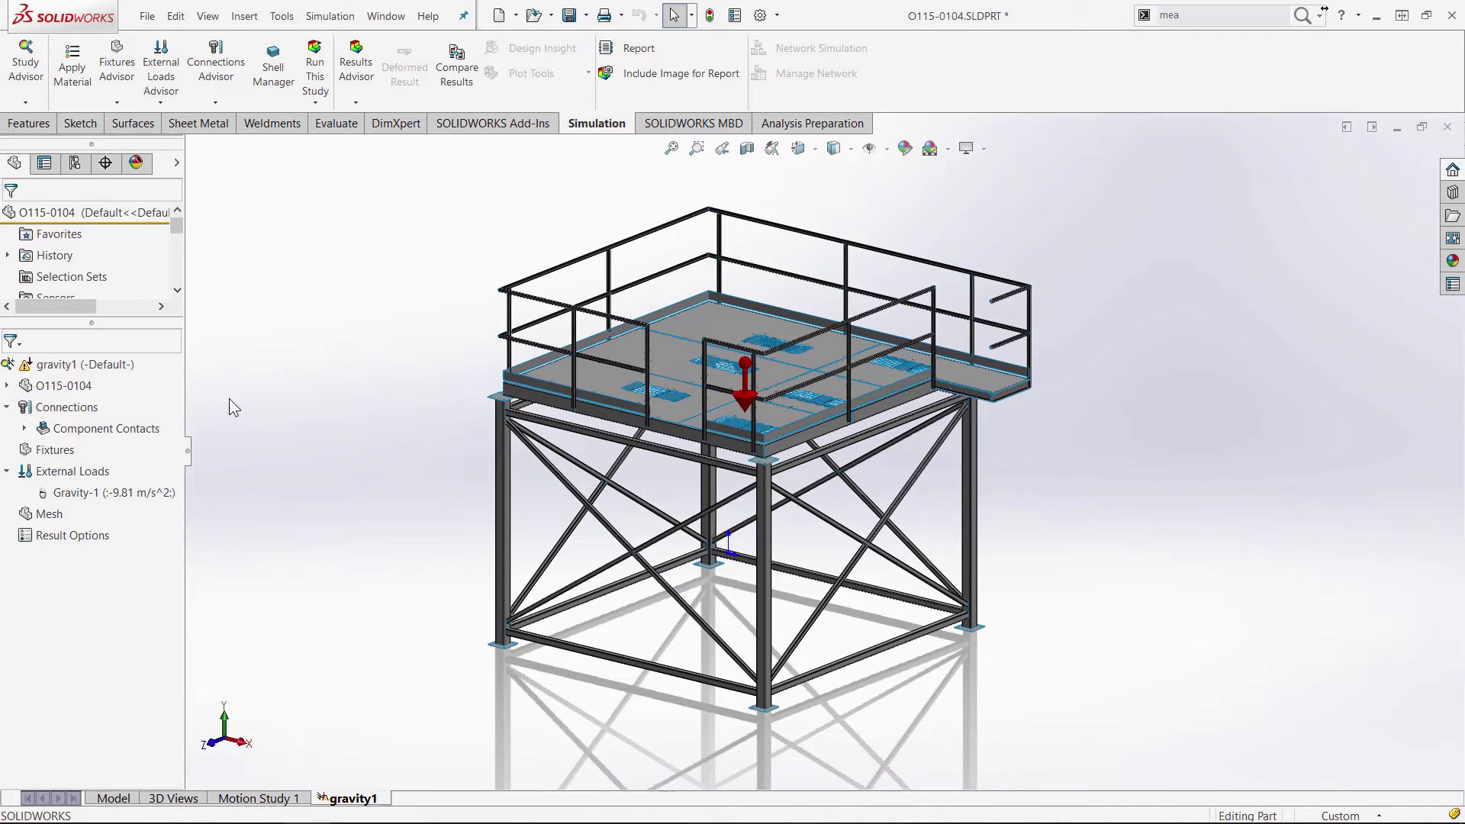
Step: Define SurfaceBody 2, the middle handrail segment, as a thin shell with a thickness of 0.12 in
double_click(64, 386)
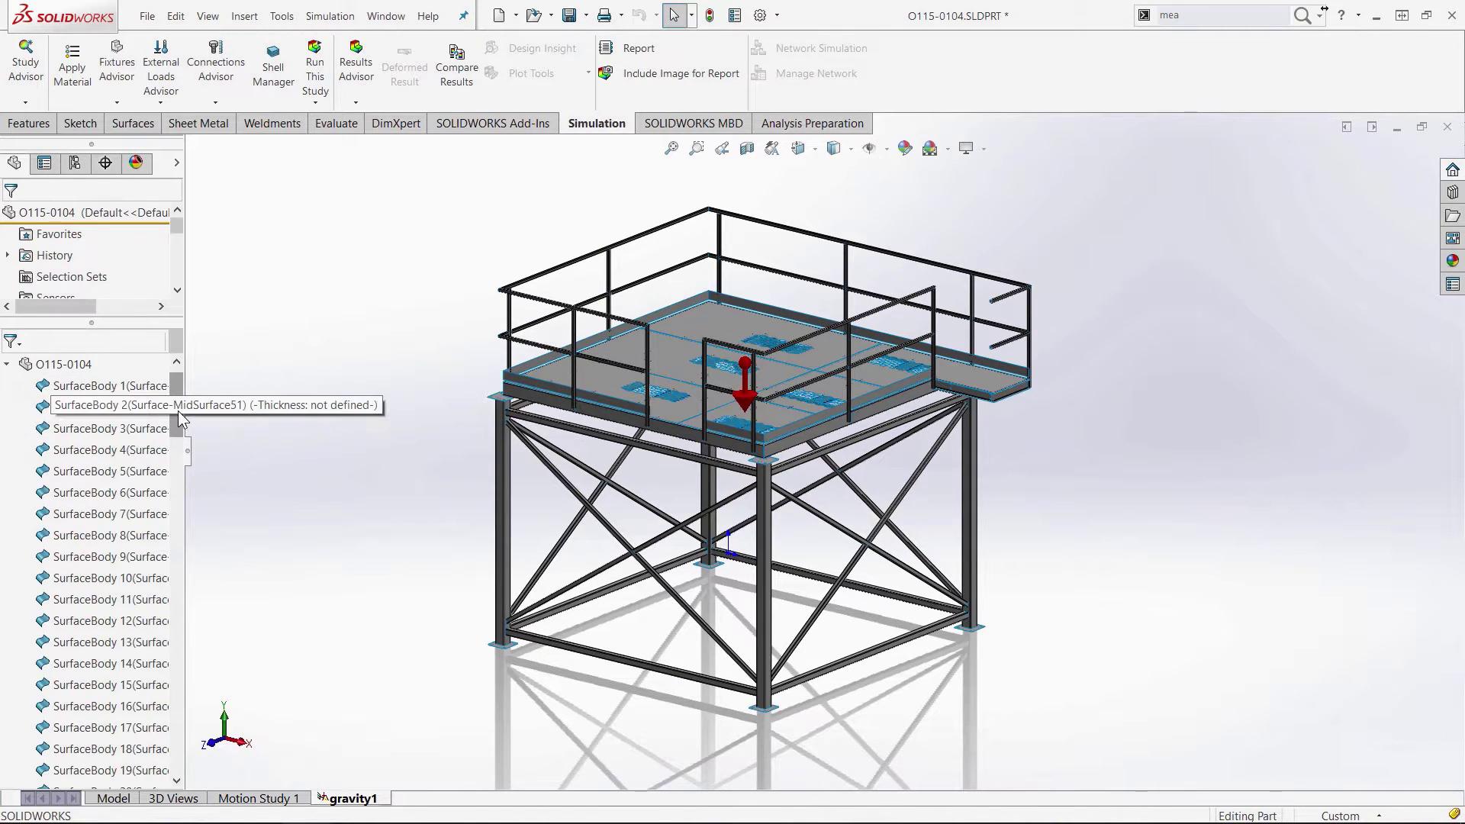
left_click_drag(177, 410, 168, 380)
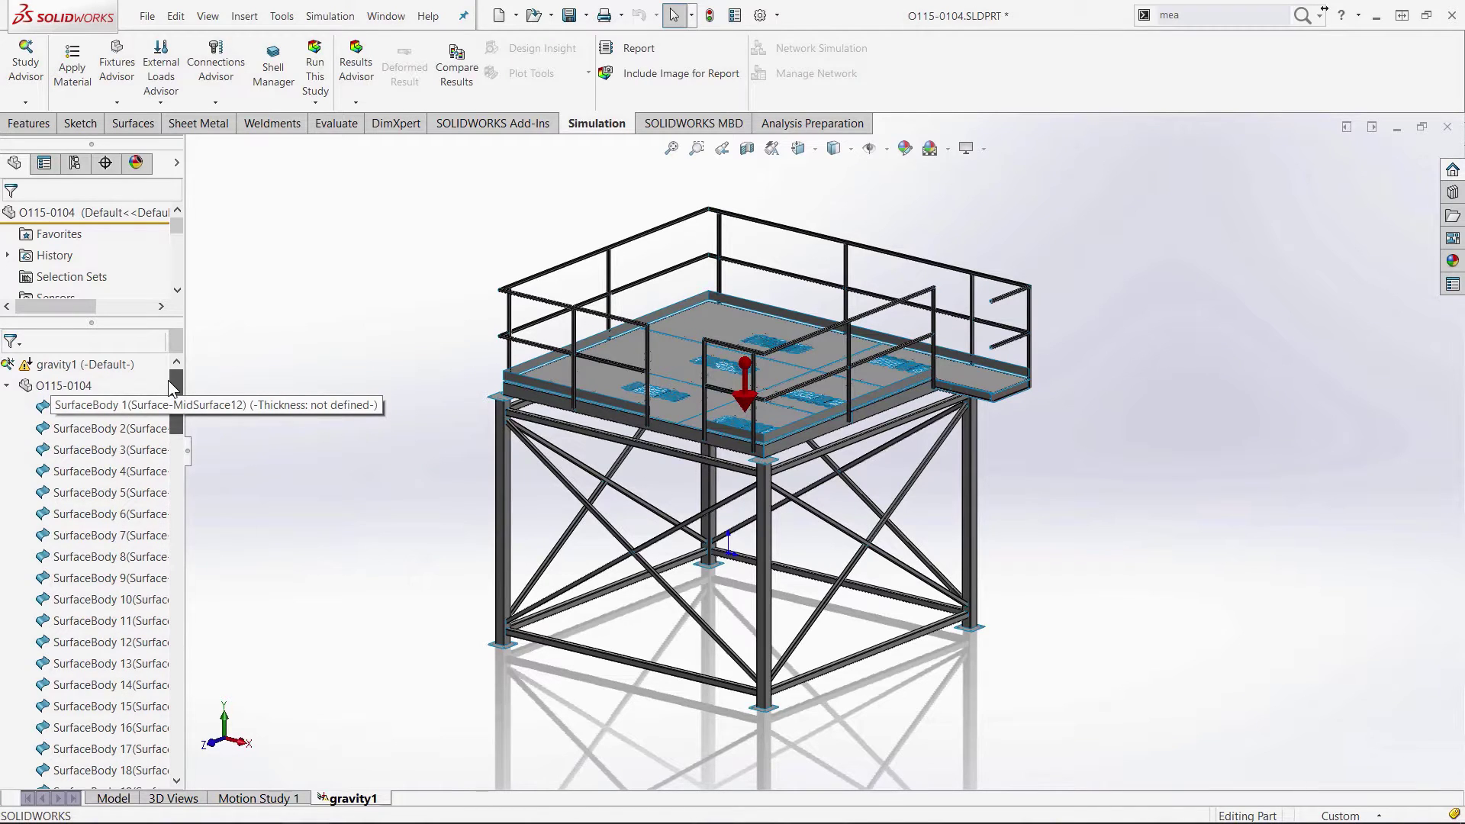
left_click(110, 427)
scroll(738, 438, "down", 10)
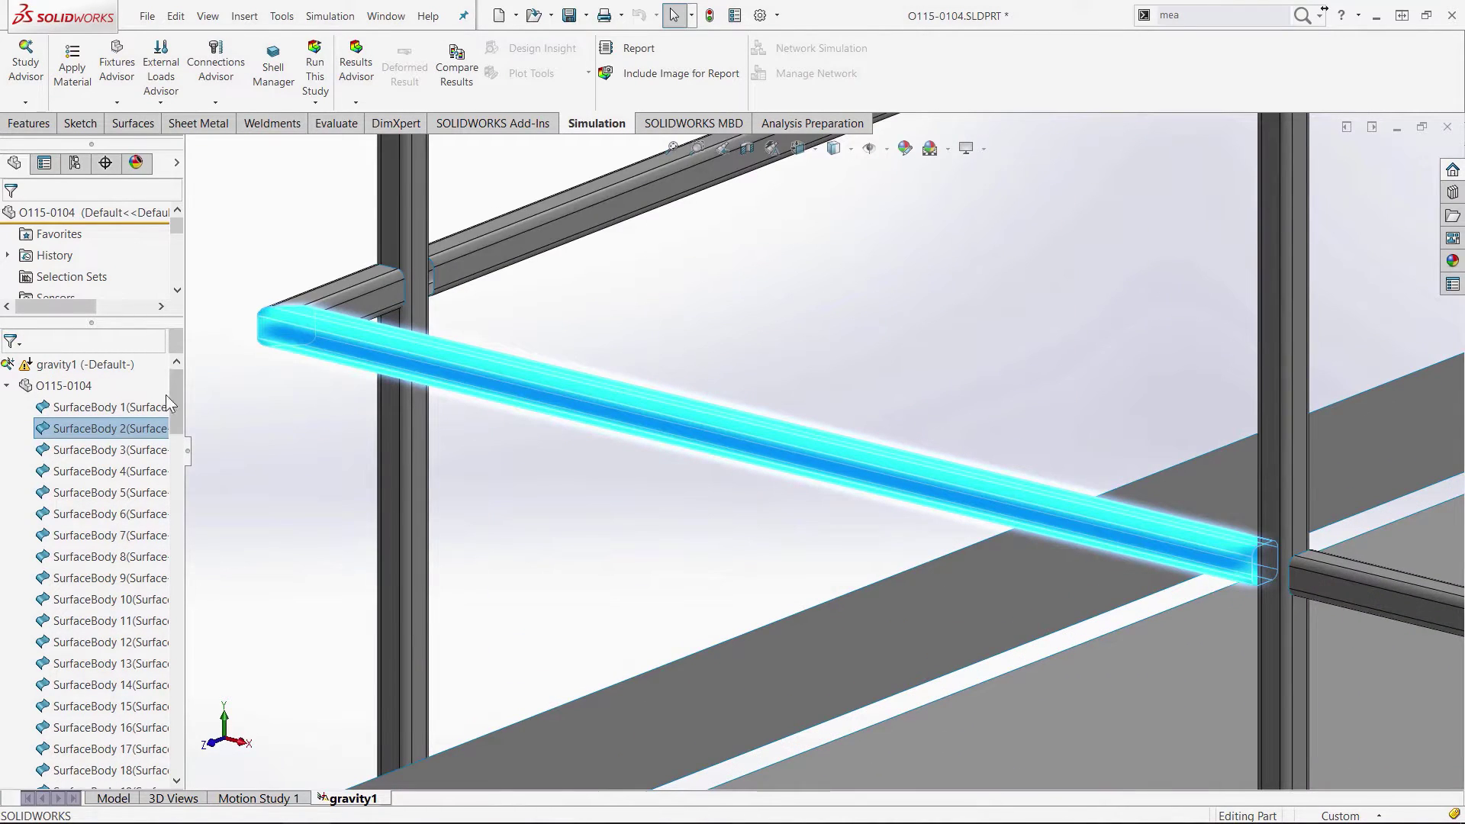
right_click(76, 429)
left_click(191, 513)
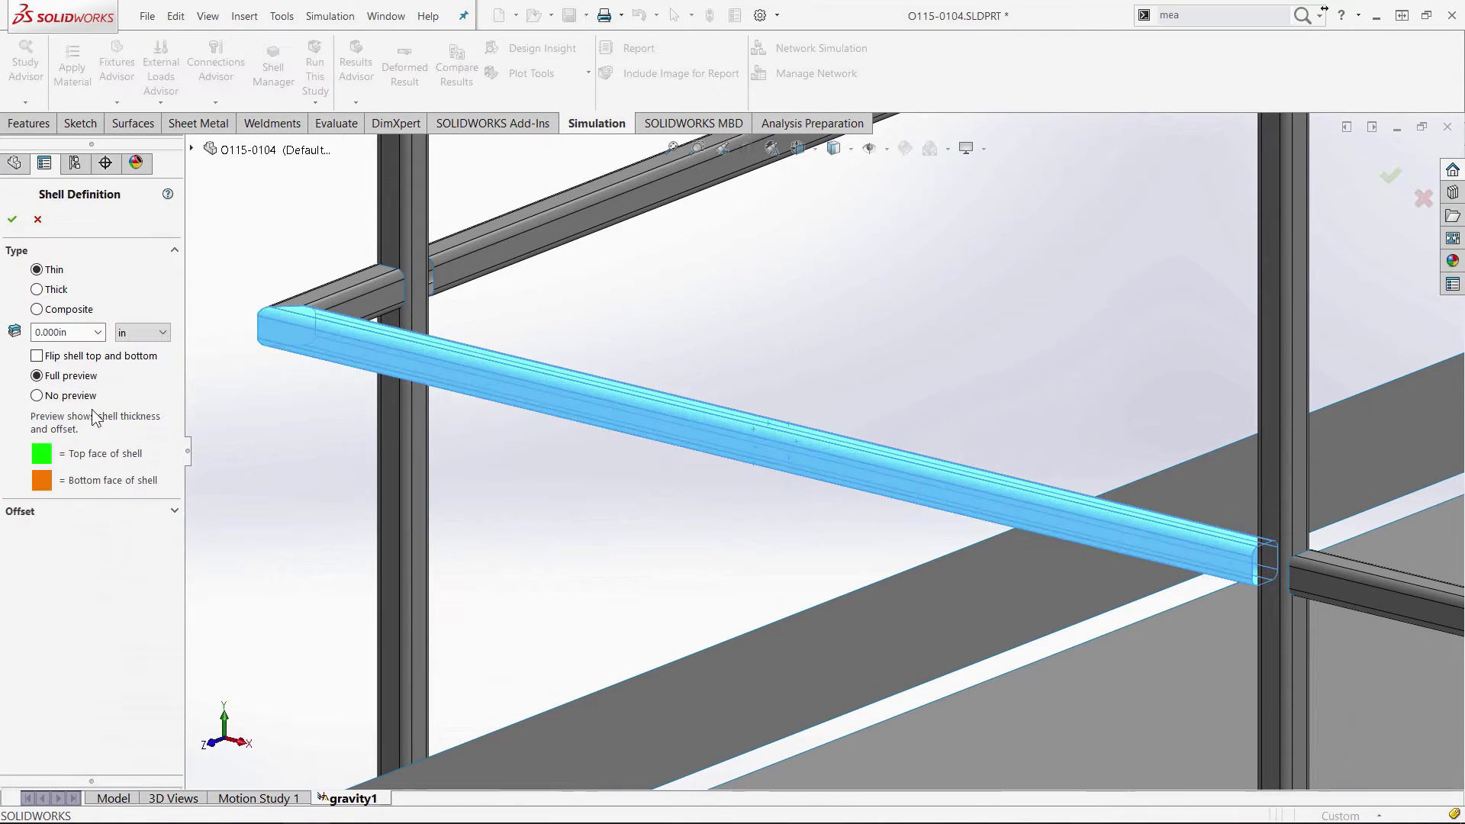
left_click(65, 333)
type("0.12")
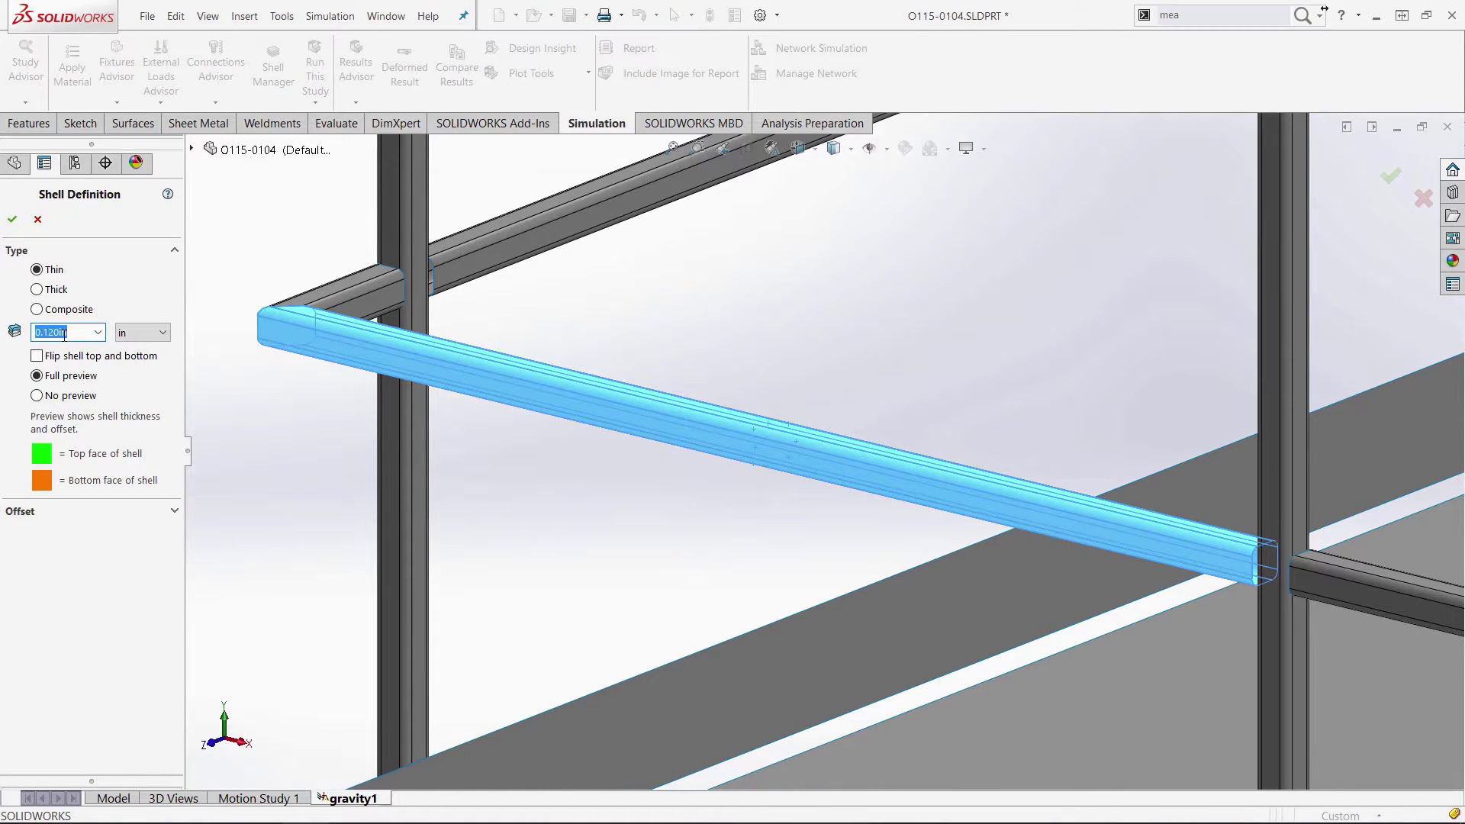
key("Return")
scroll(426, 395, "down", 5)
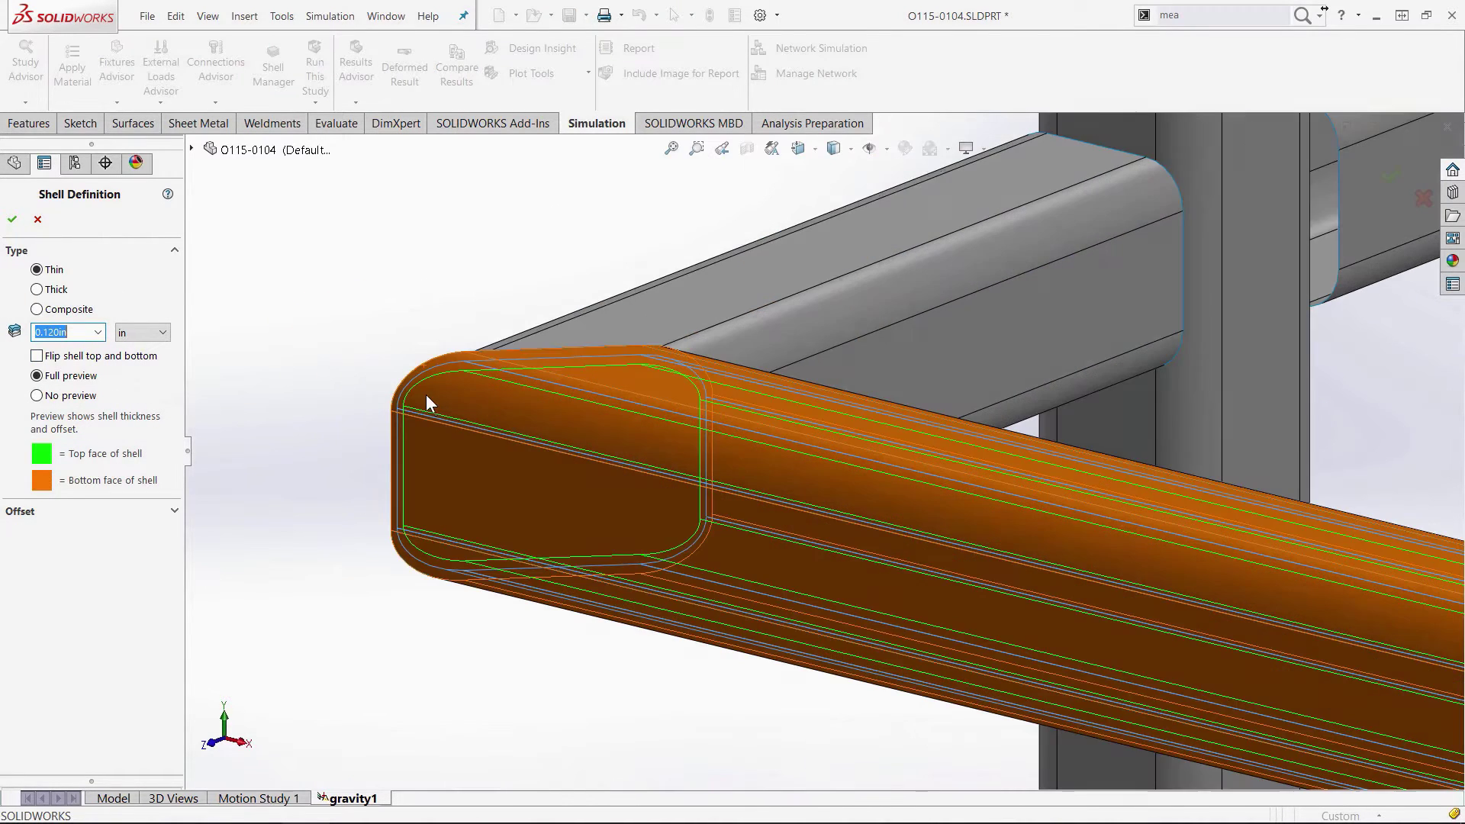
scroll(435, 400, "up", 10)
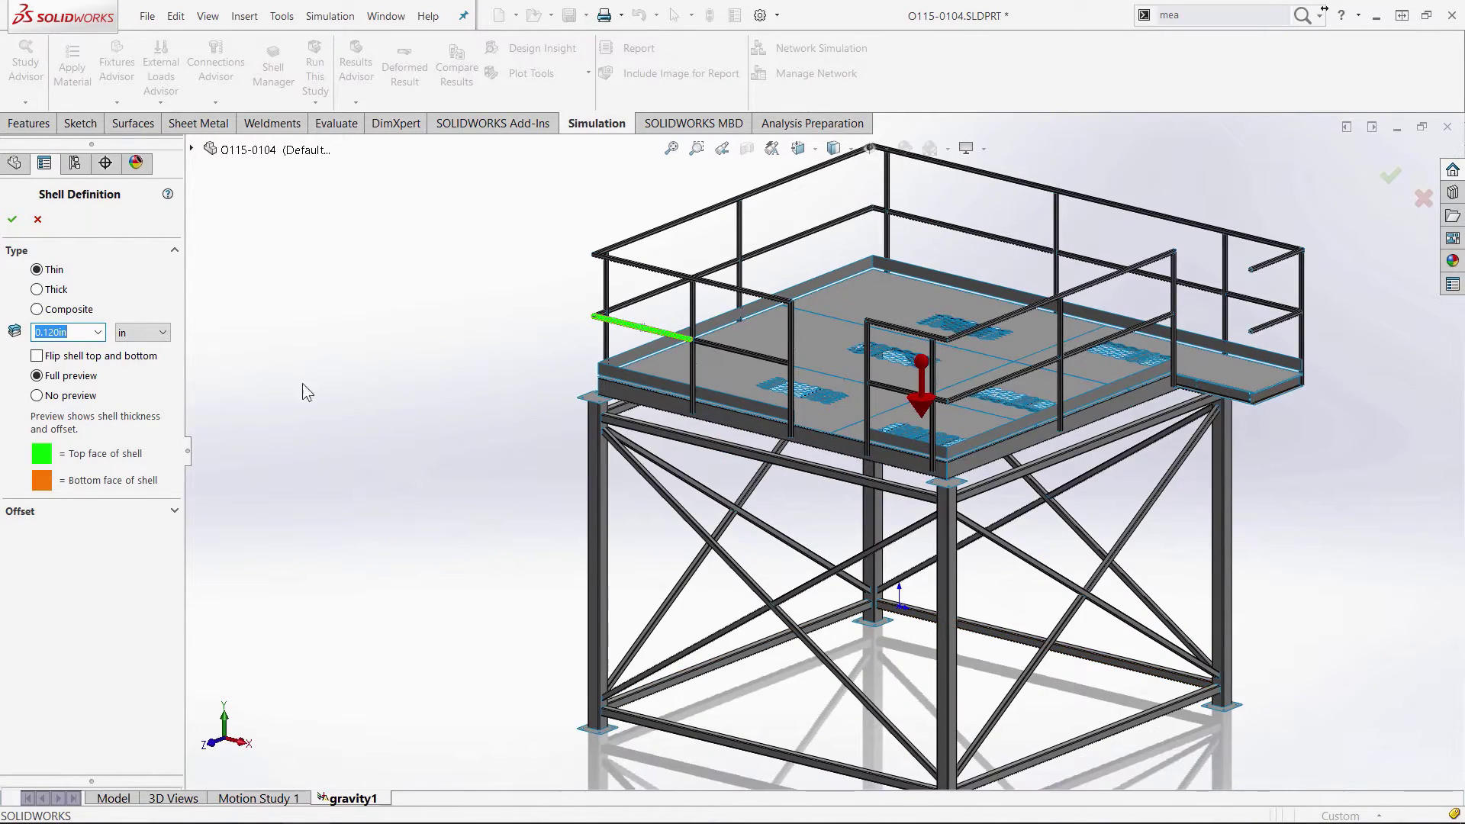
left_click(12, 219)
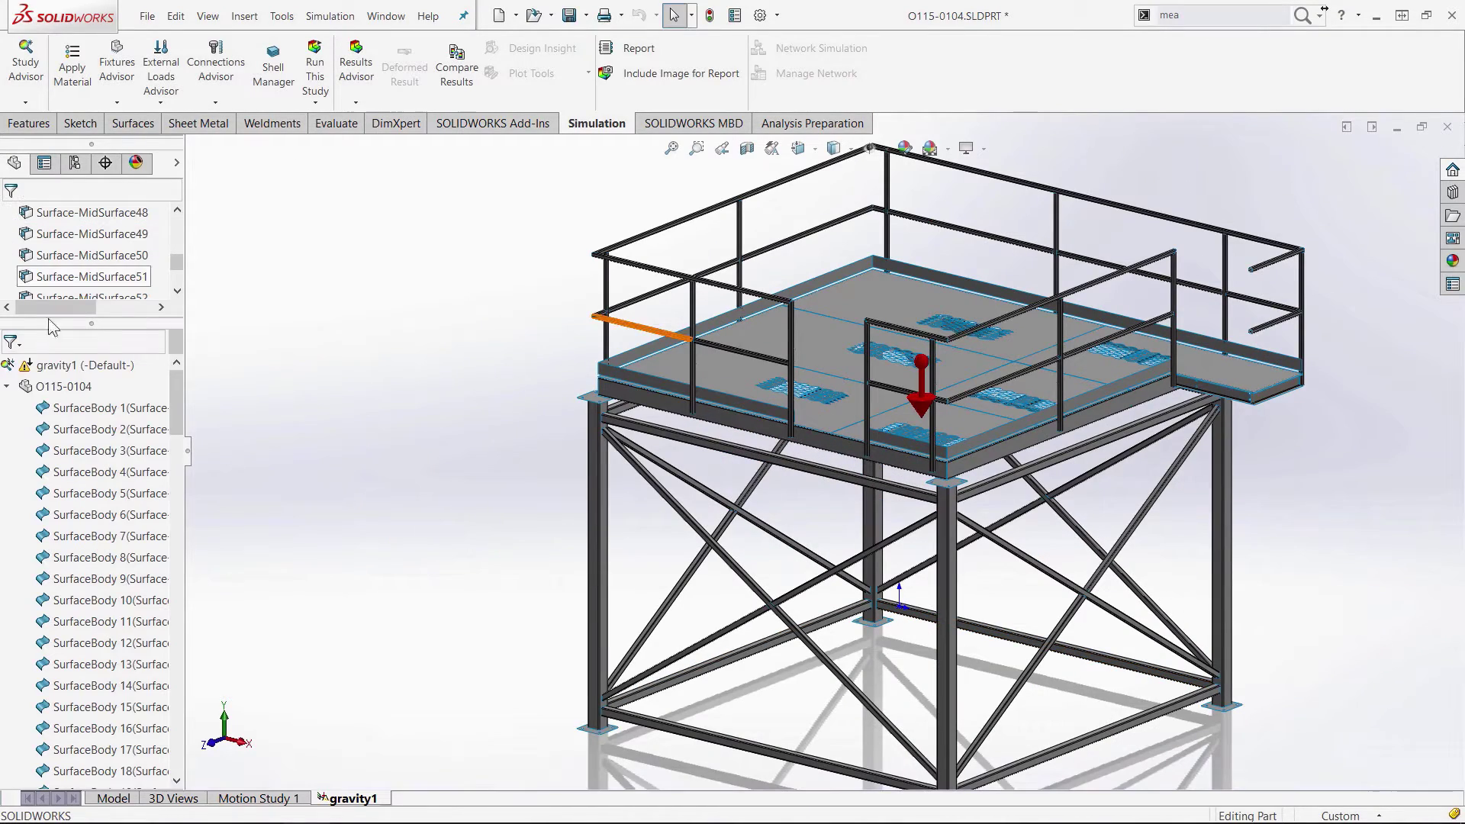
Step: Assign the favorite material Plain Carbon Steel to SurfaceBody 2
right_click(85, 436)
mouse_move(286, 470)
left_click(345, 475)
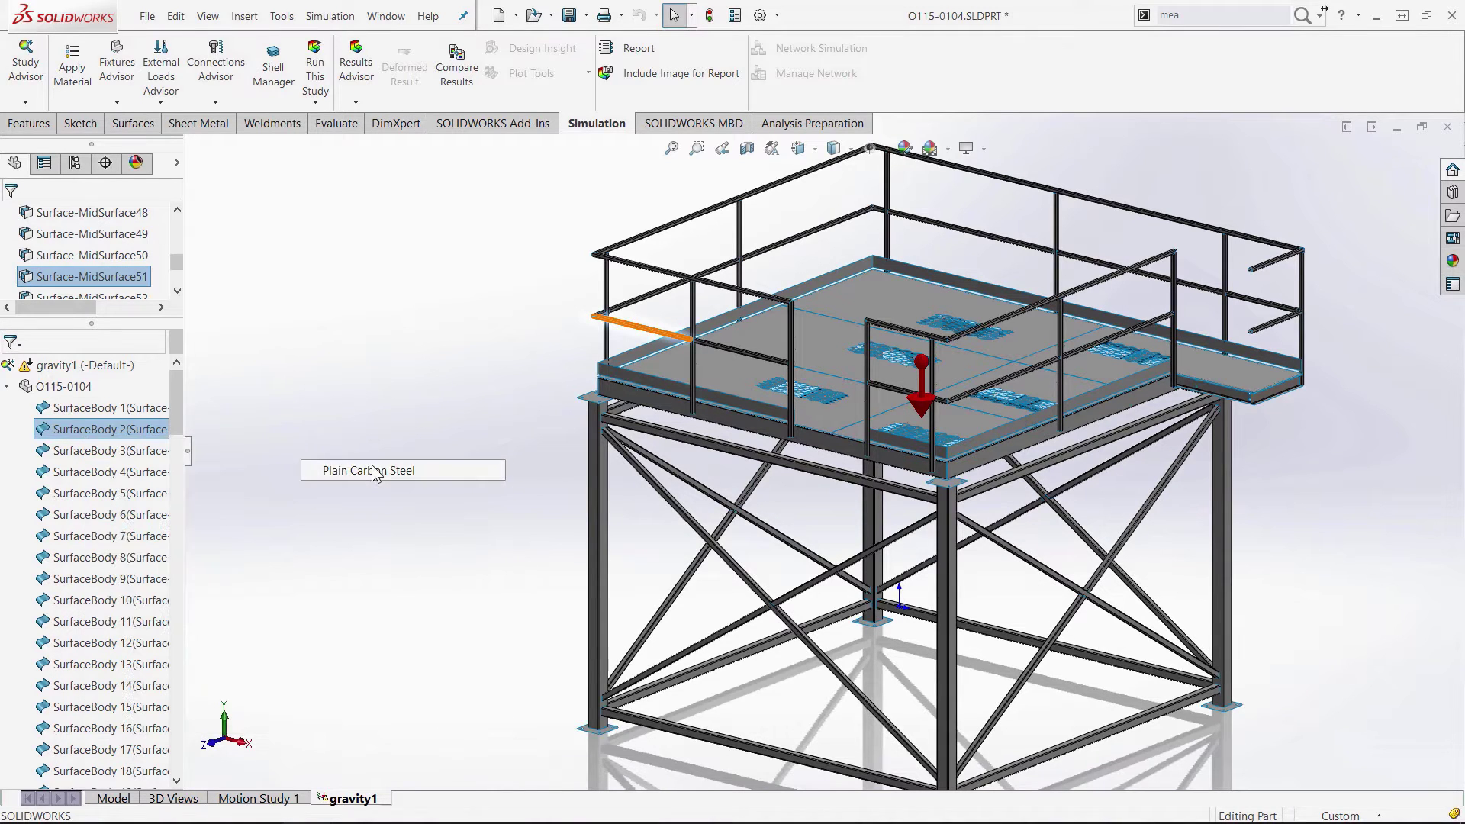
Step: In the Shell Manager, select the surface bodies of the four vertical columns and set their thickness to 0.625 in
right_click(168, 414)
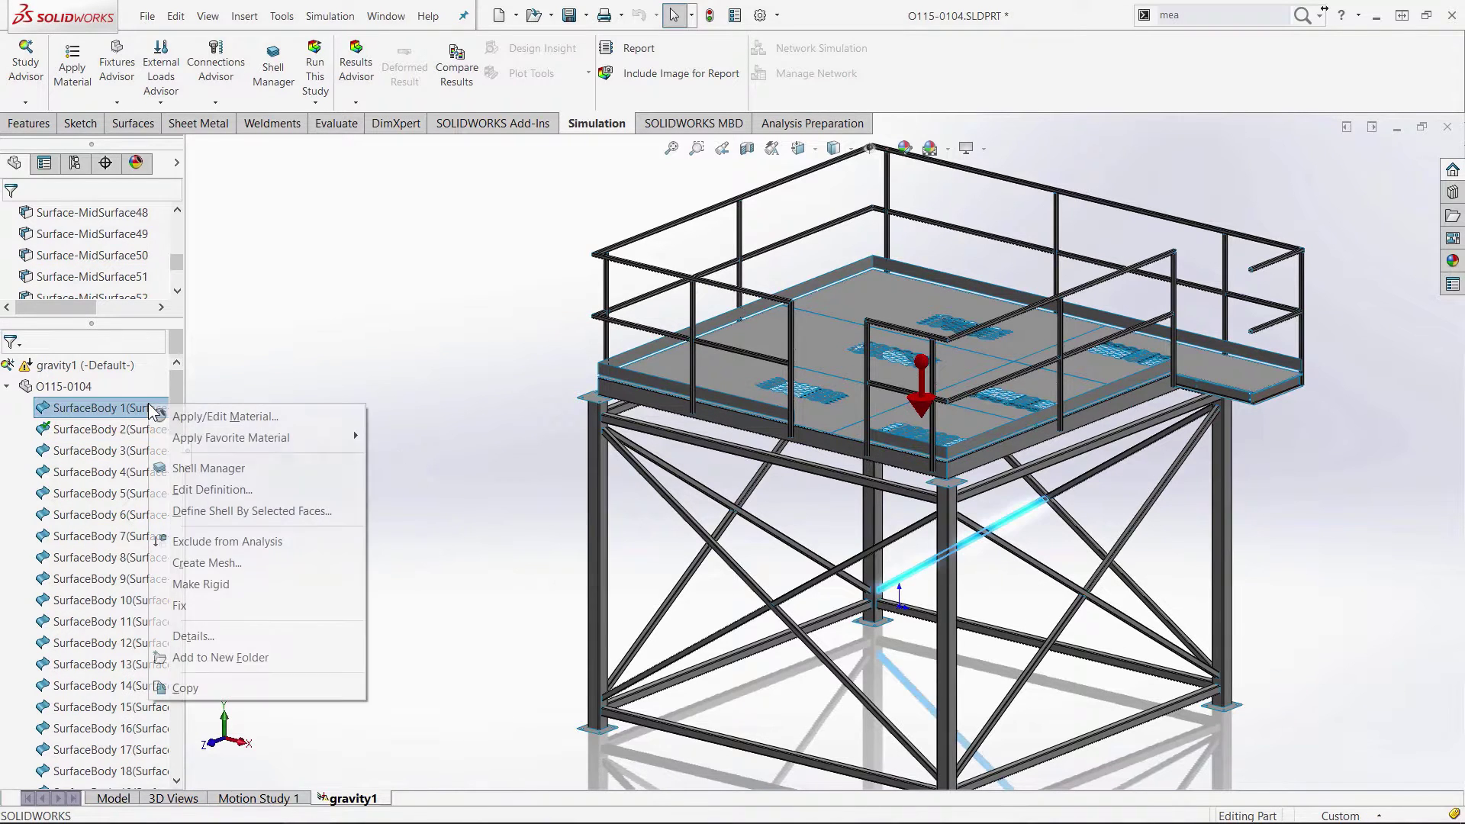
left_click(191, 471)
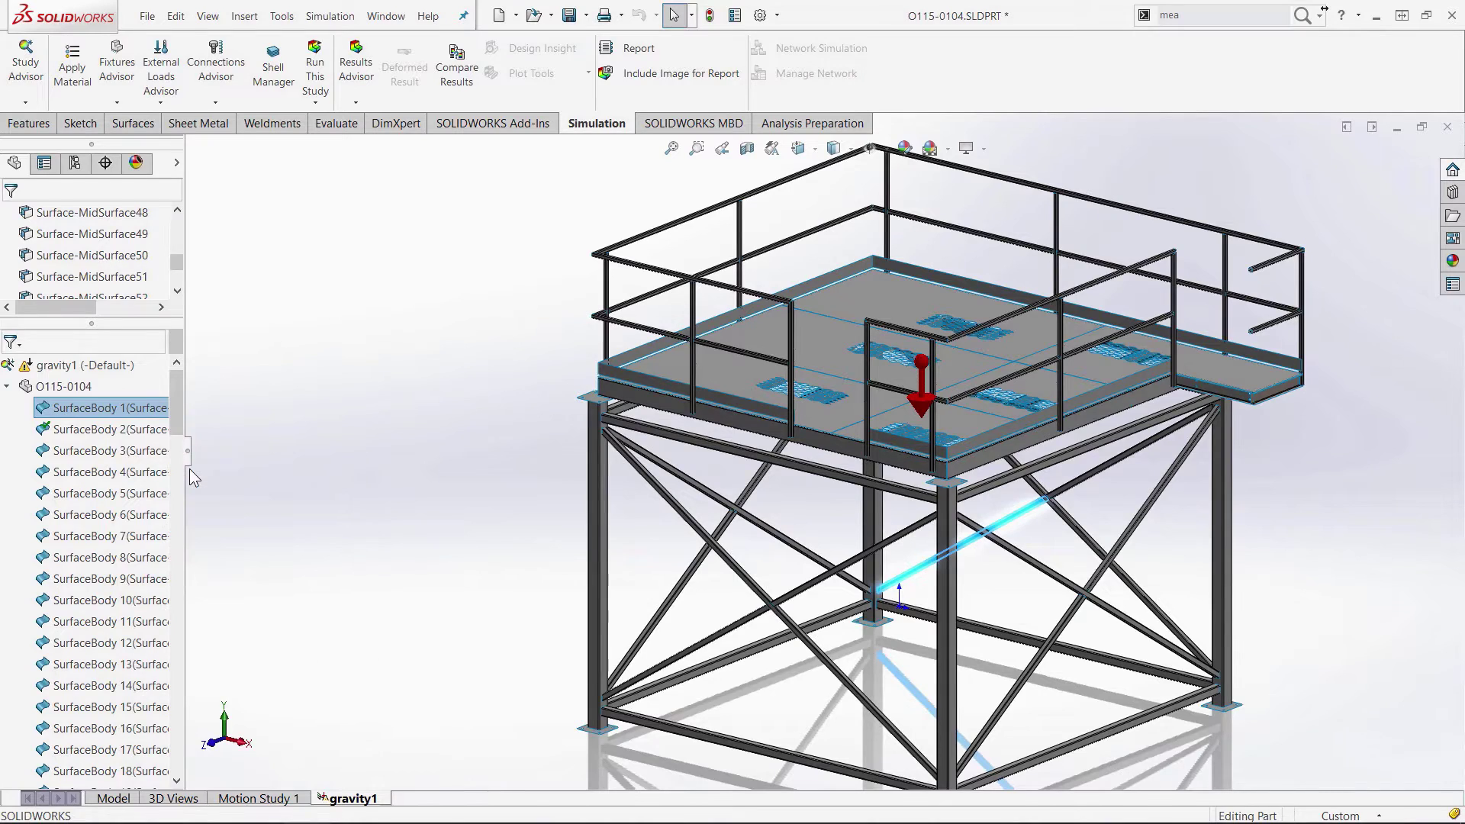
left_click(16, 331)
scroll(796, 534, "down", 2)
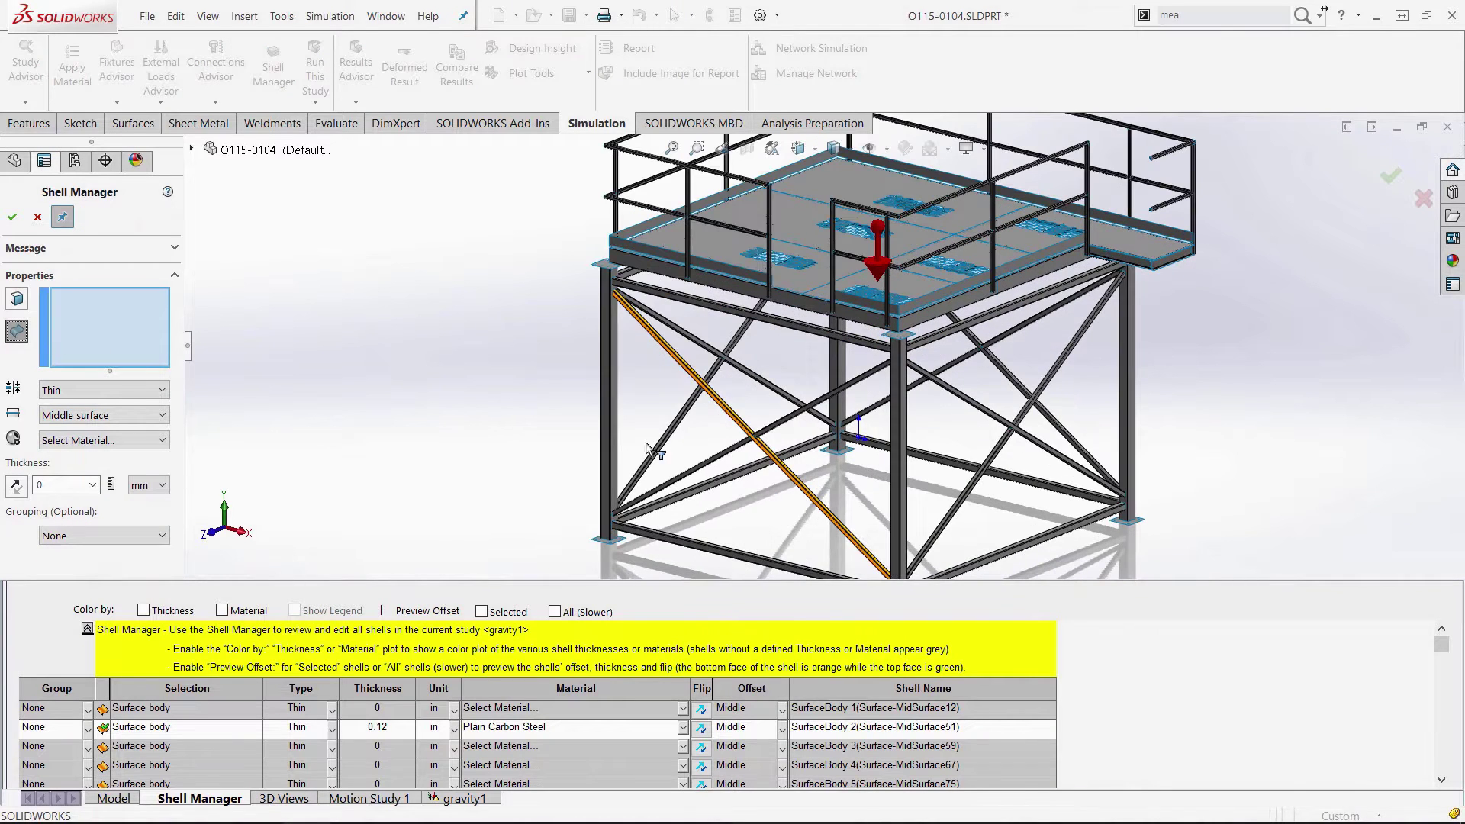
left_click(608, 397)
left_click(837, 367)
left_click(885, 397)
left_click(1114, 377)
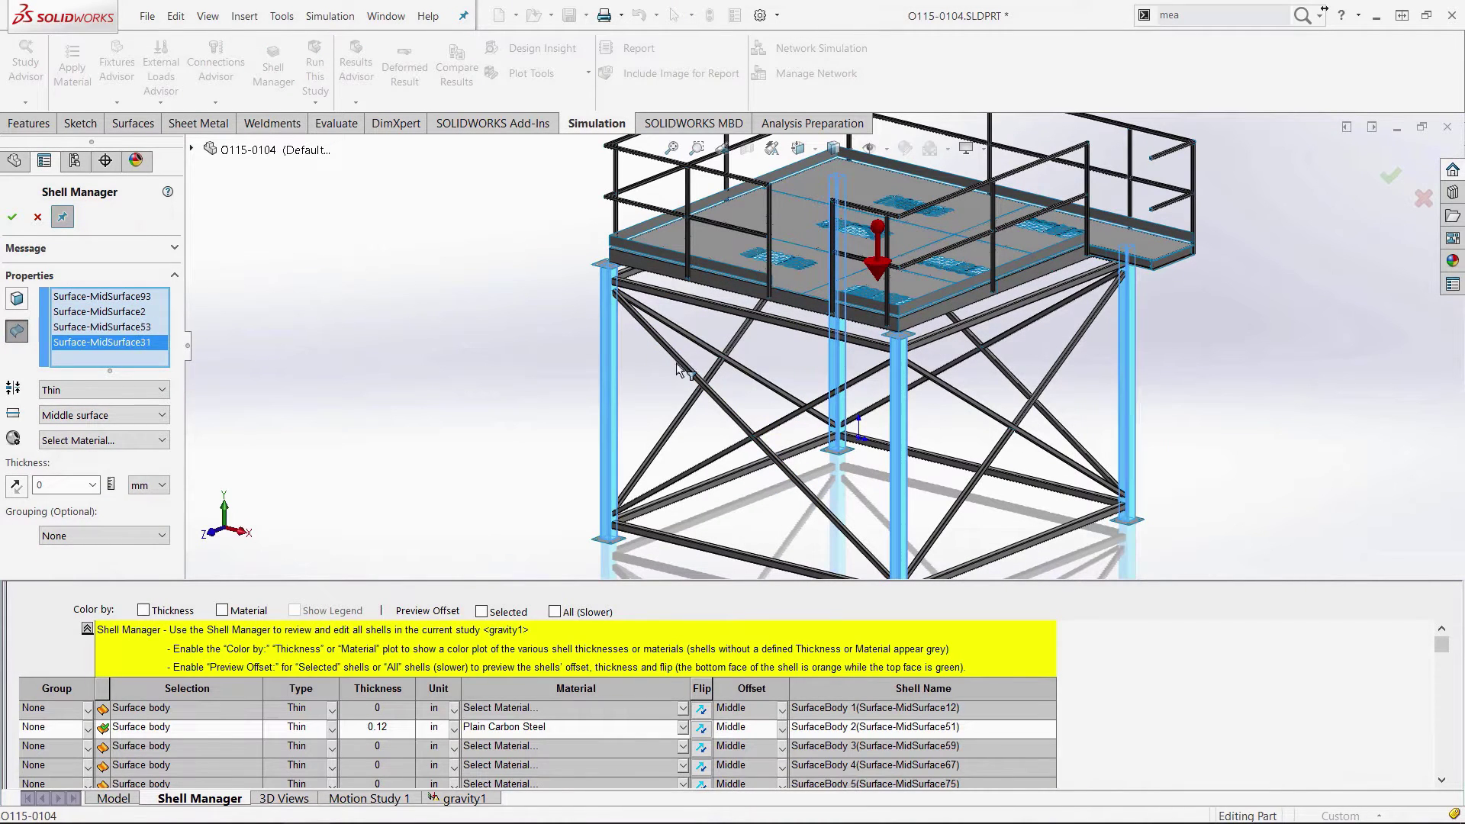
left_click(149, 485)
left_click(145, 542)
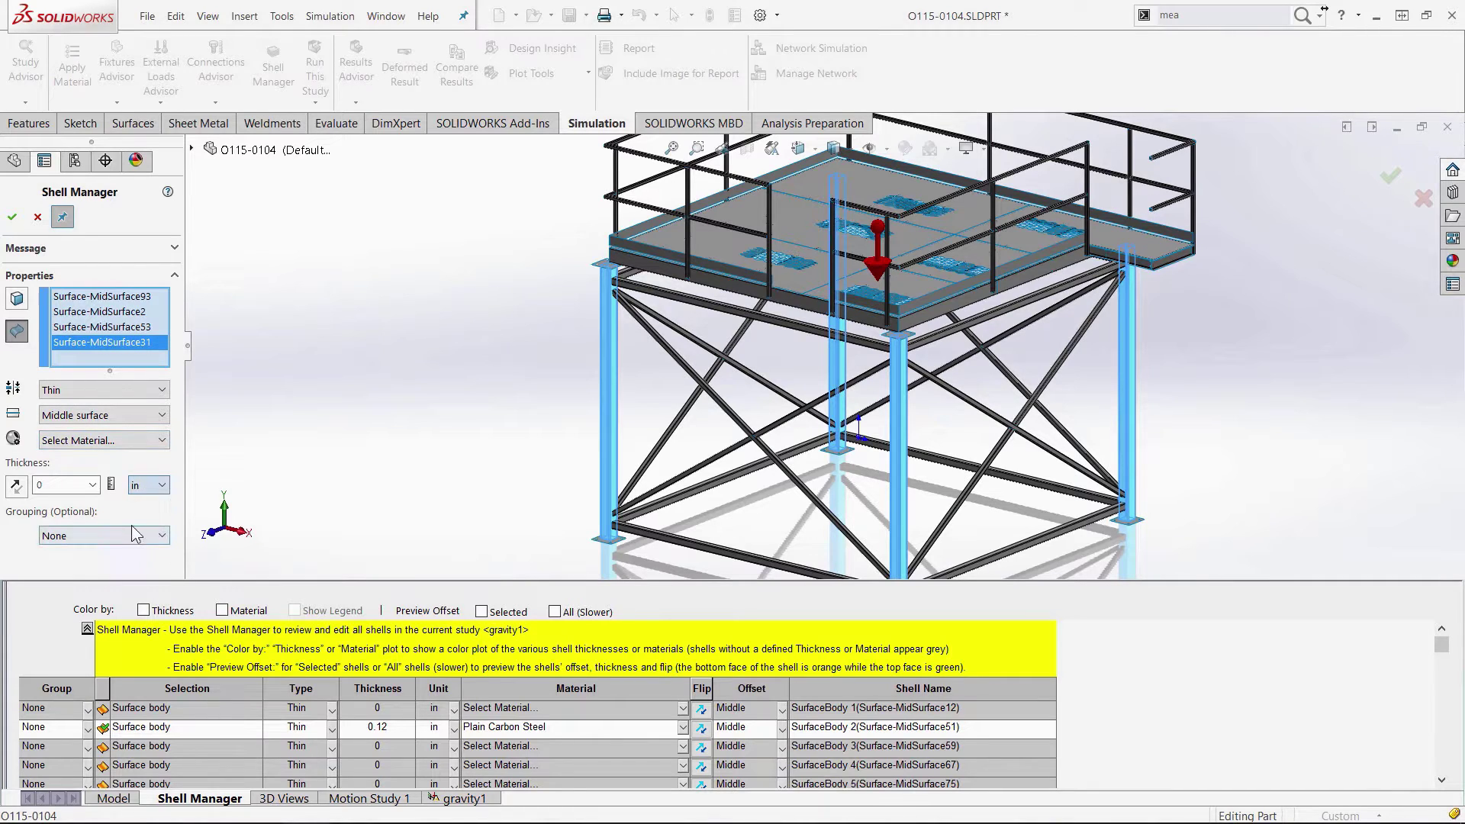
left_click(69, 486)
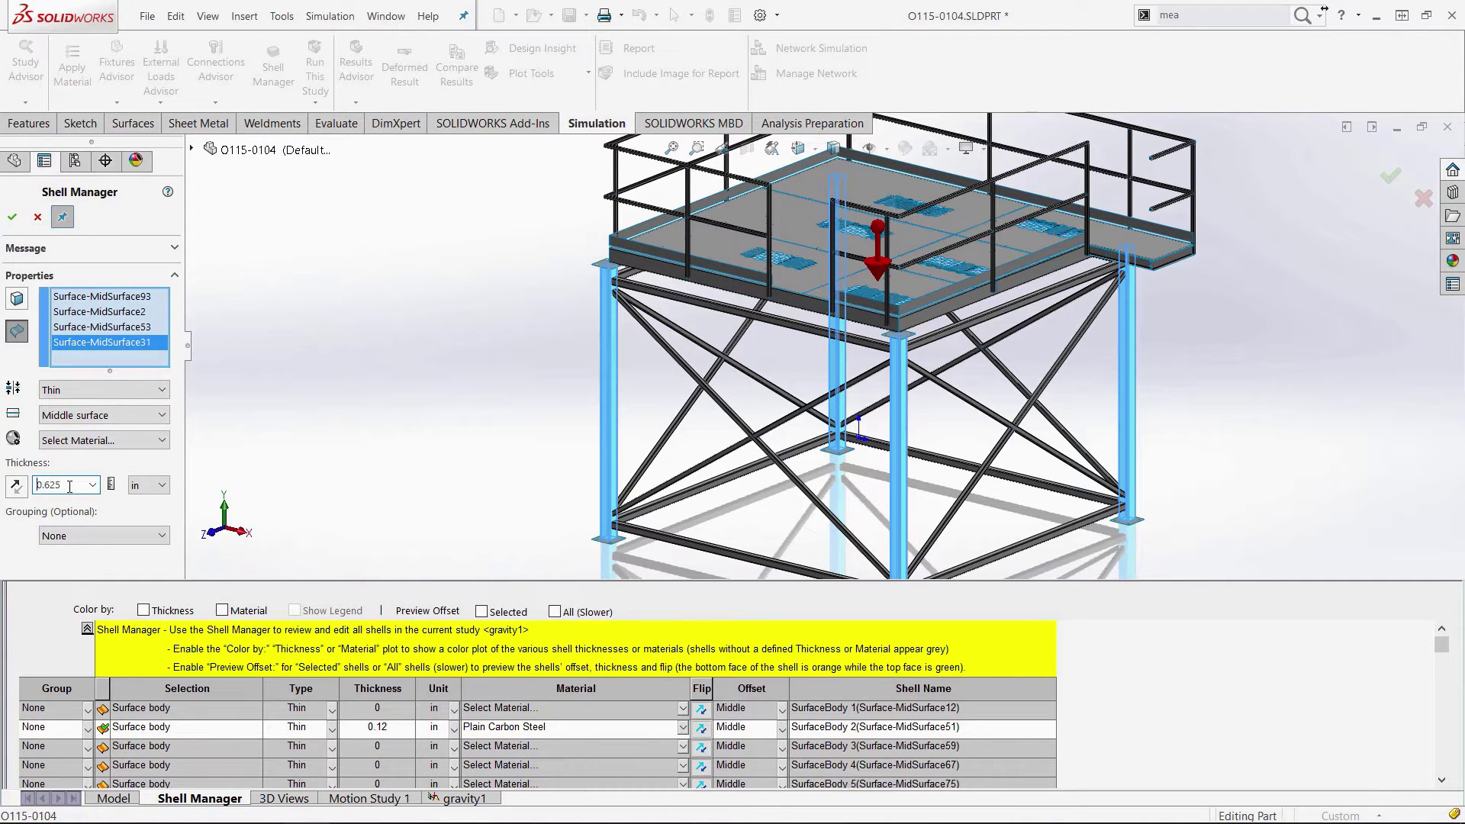
Step: Create the shell group MAIN_VERTICALS with Plain Carbon Steel as material and apply it to the four columns
left_click(103, 536)
left_click(76, 551)
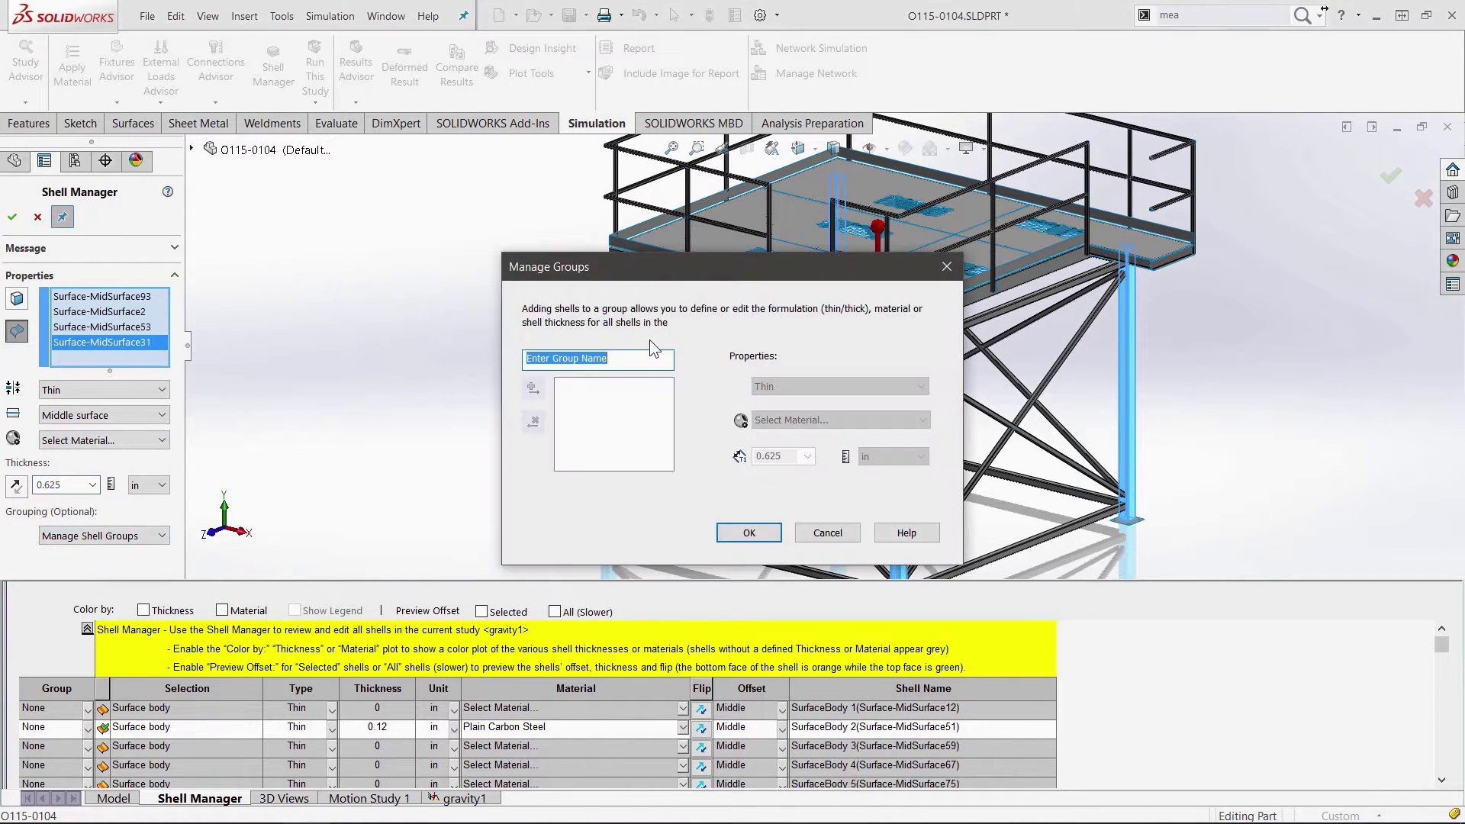
type("MAIN_VERTICALS")
left_click(820, 420)
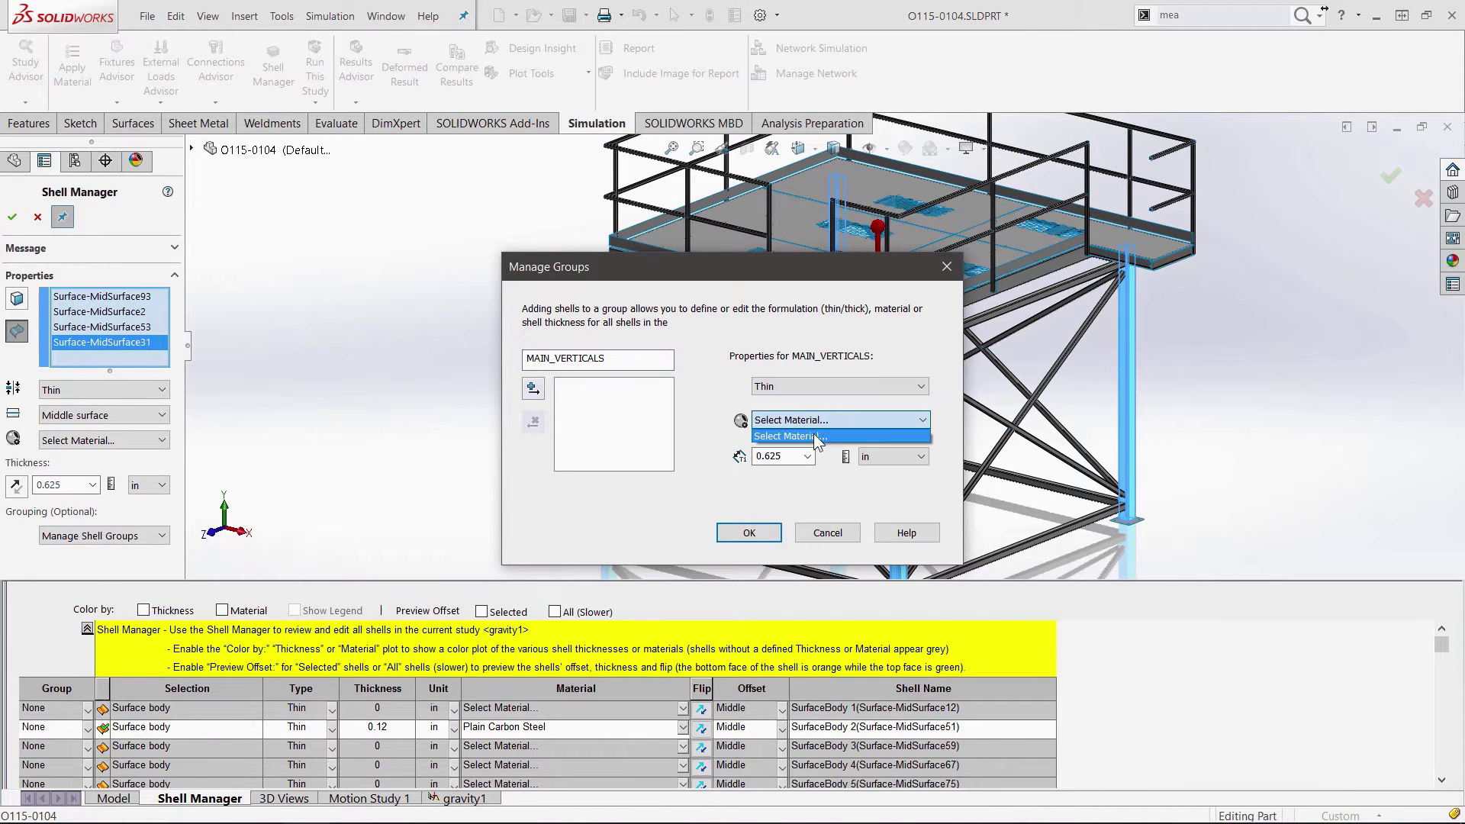
left_click(817, 437)
left_click(632, 309)
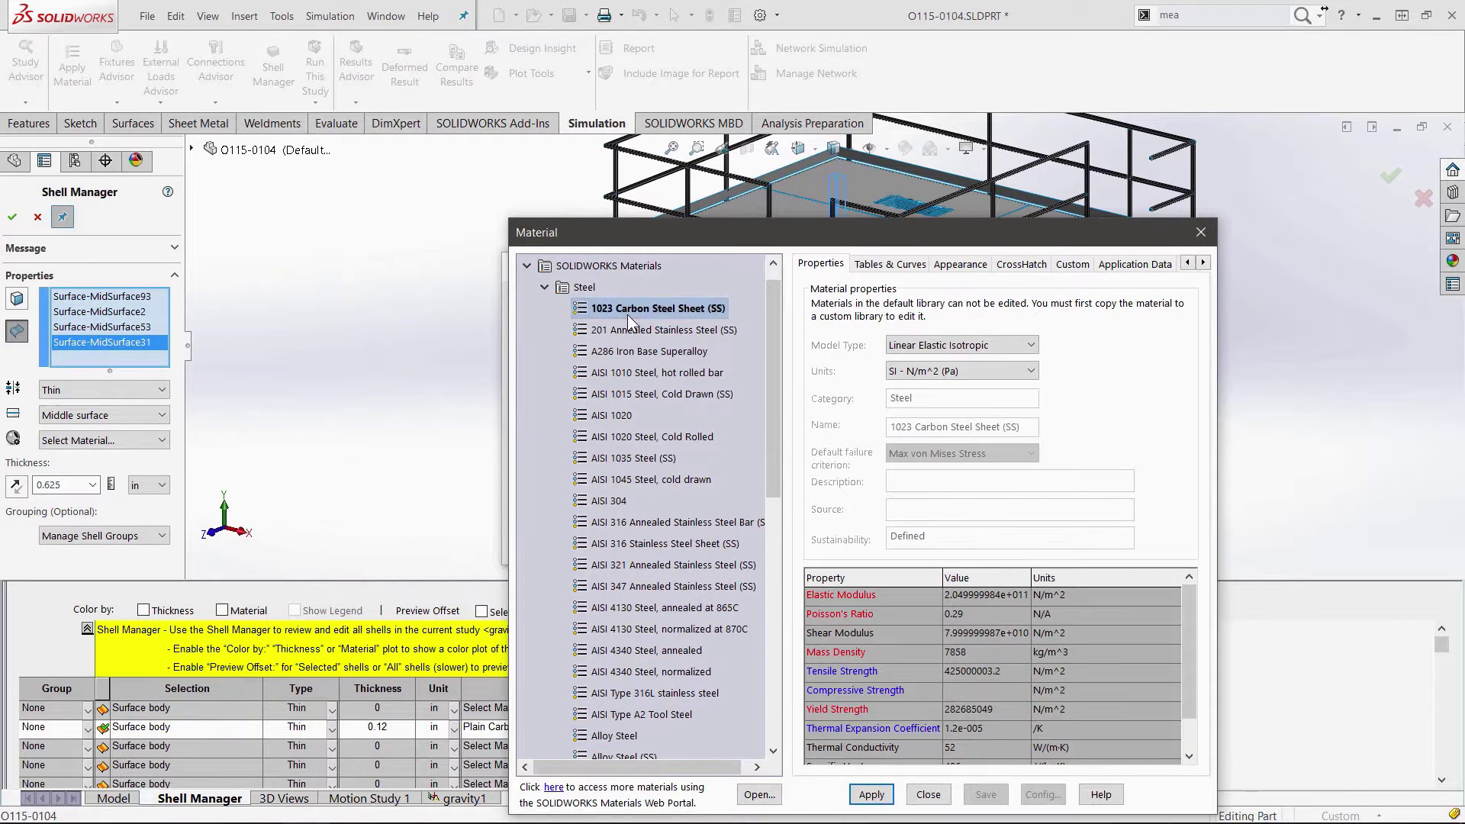
scroll(634, 381, "down", 6)
left_click(634, 522)
left_click(871, 794)
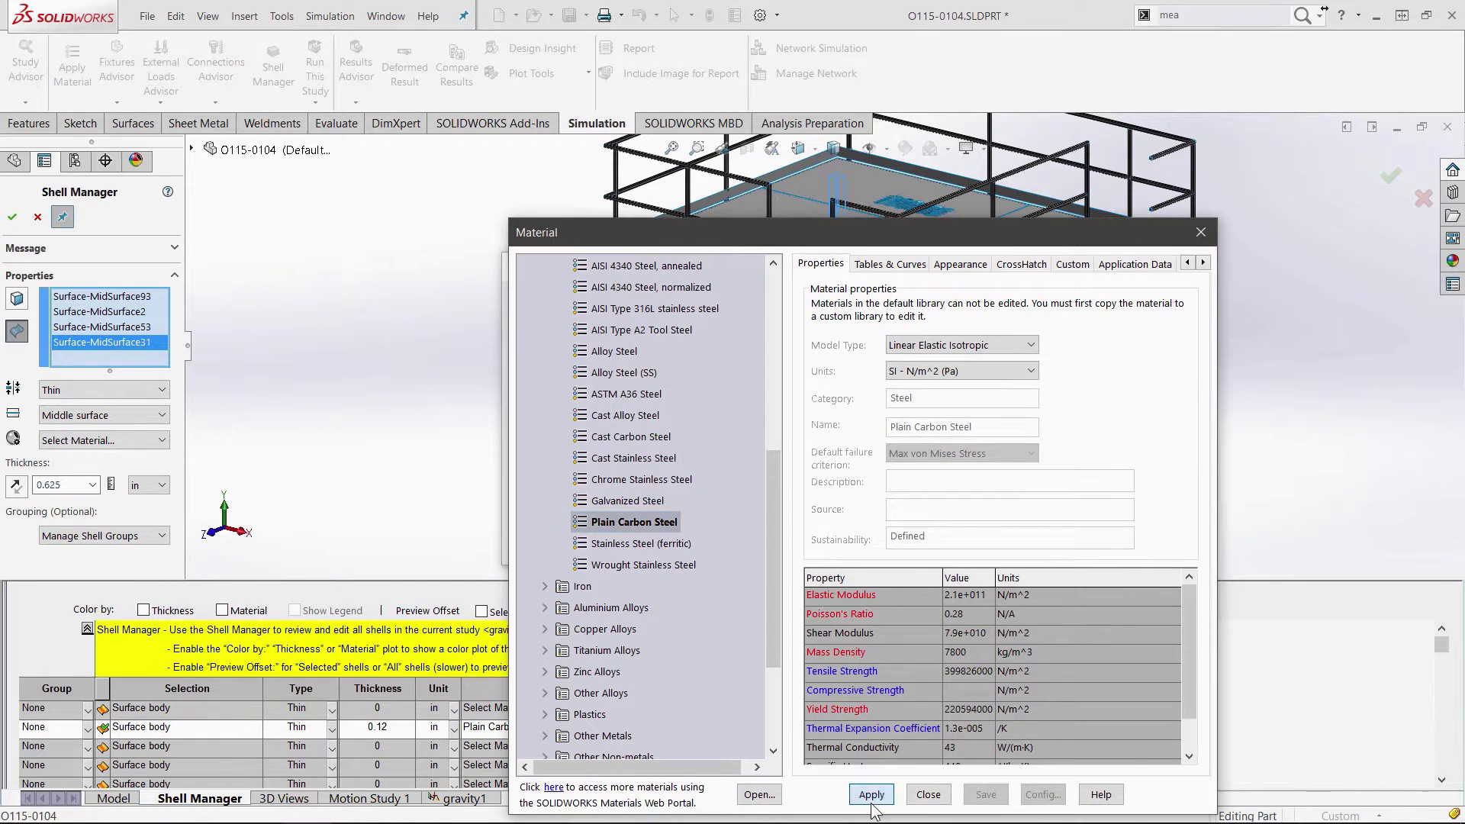
left_click(926, 797)
left_click(532, 387)
left_click(749, 533)
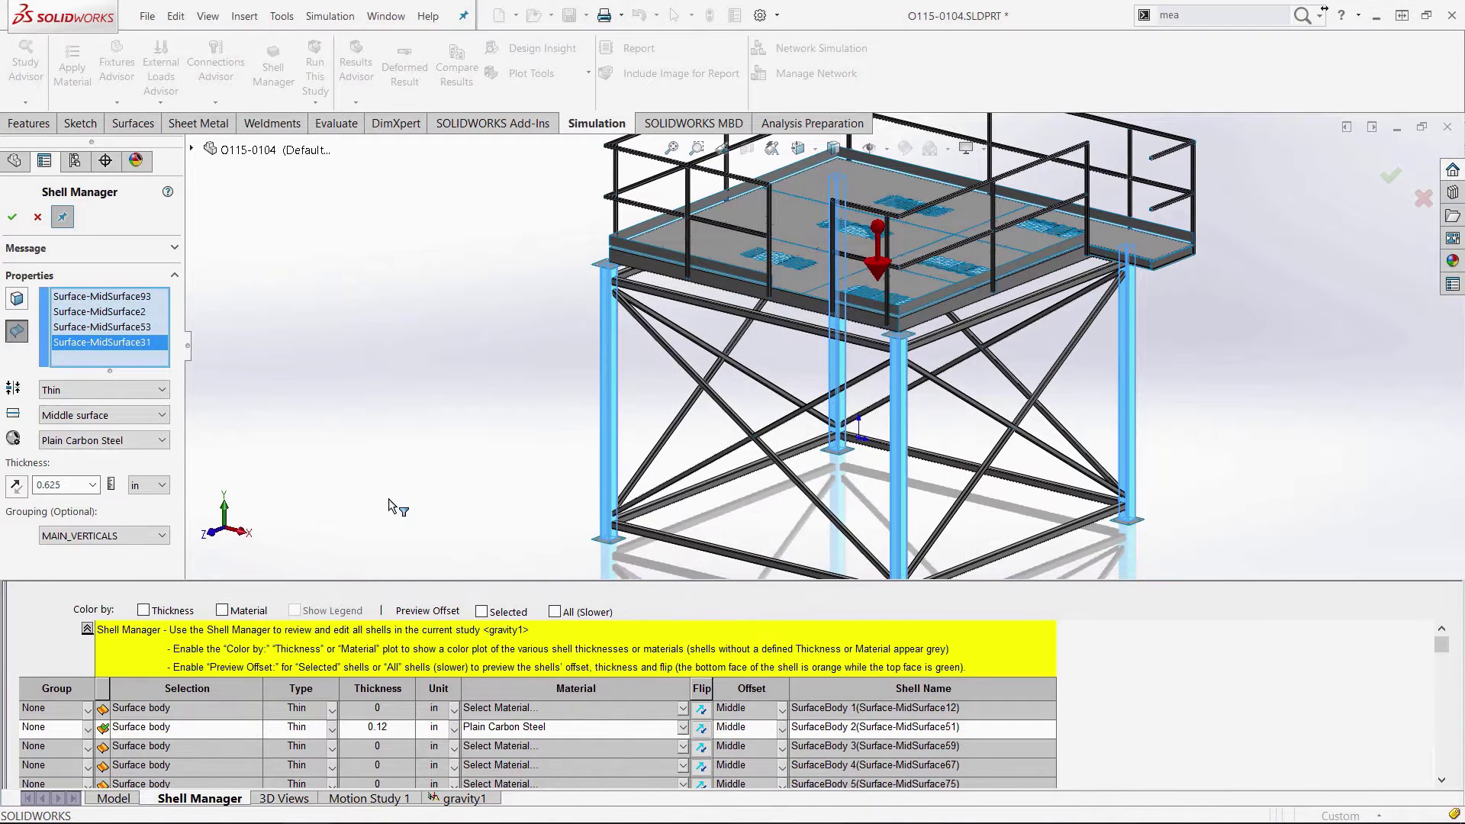
left_click(12, 219)
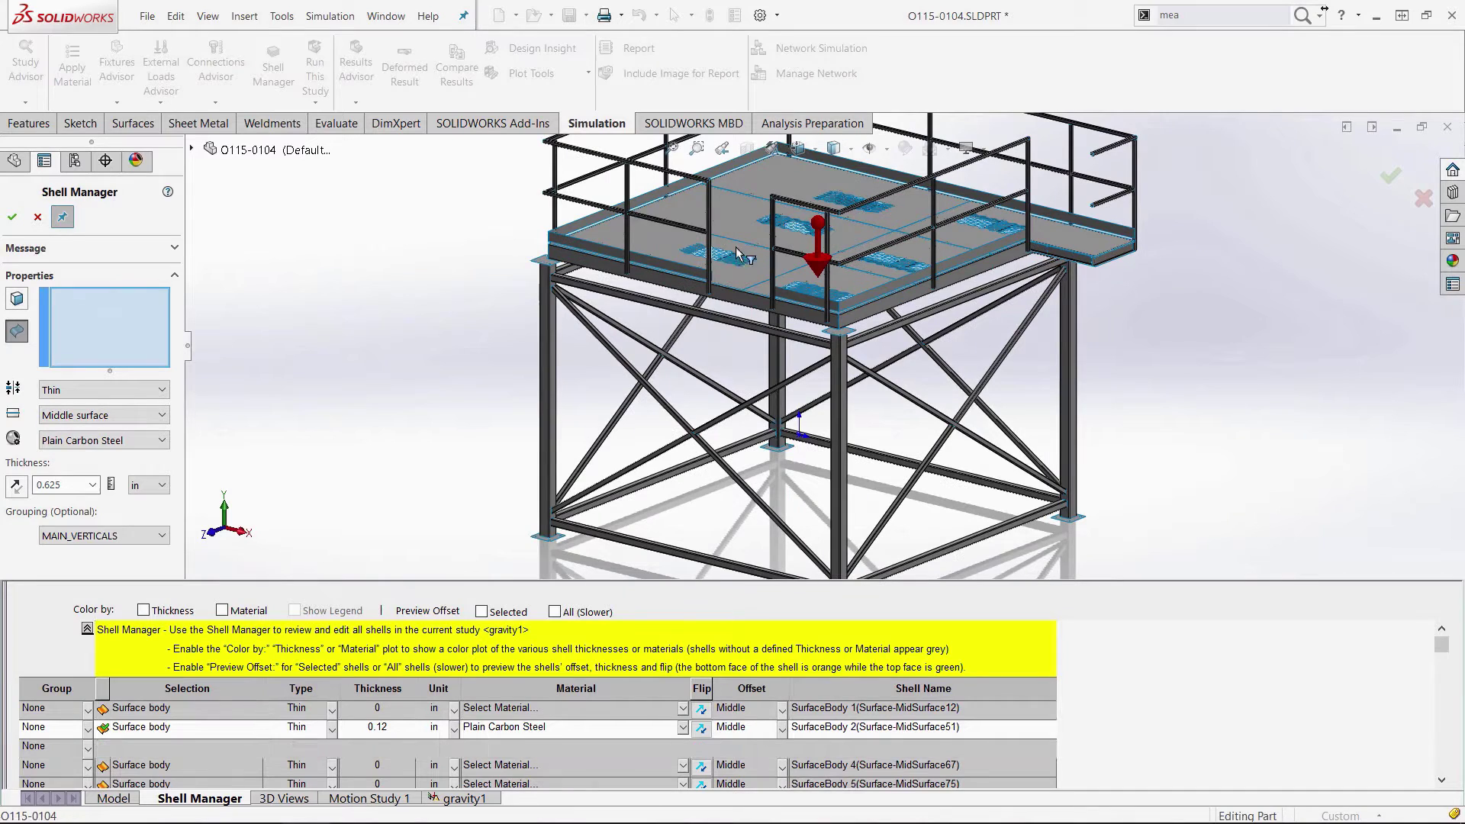
Step: Select the six floor panel surfaces of the platform and set their shell thickness to 0.5 in
left_click(687, 245)
left_click(755, 225)
left_click(828, 189)
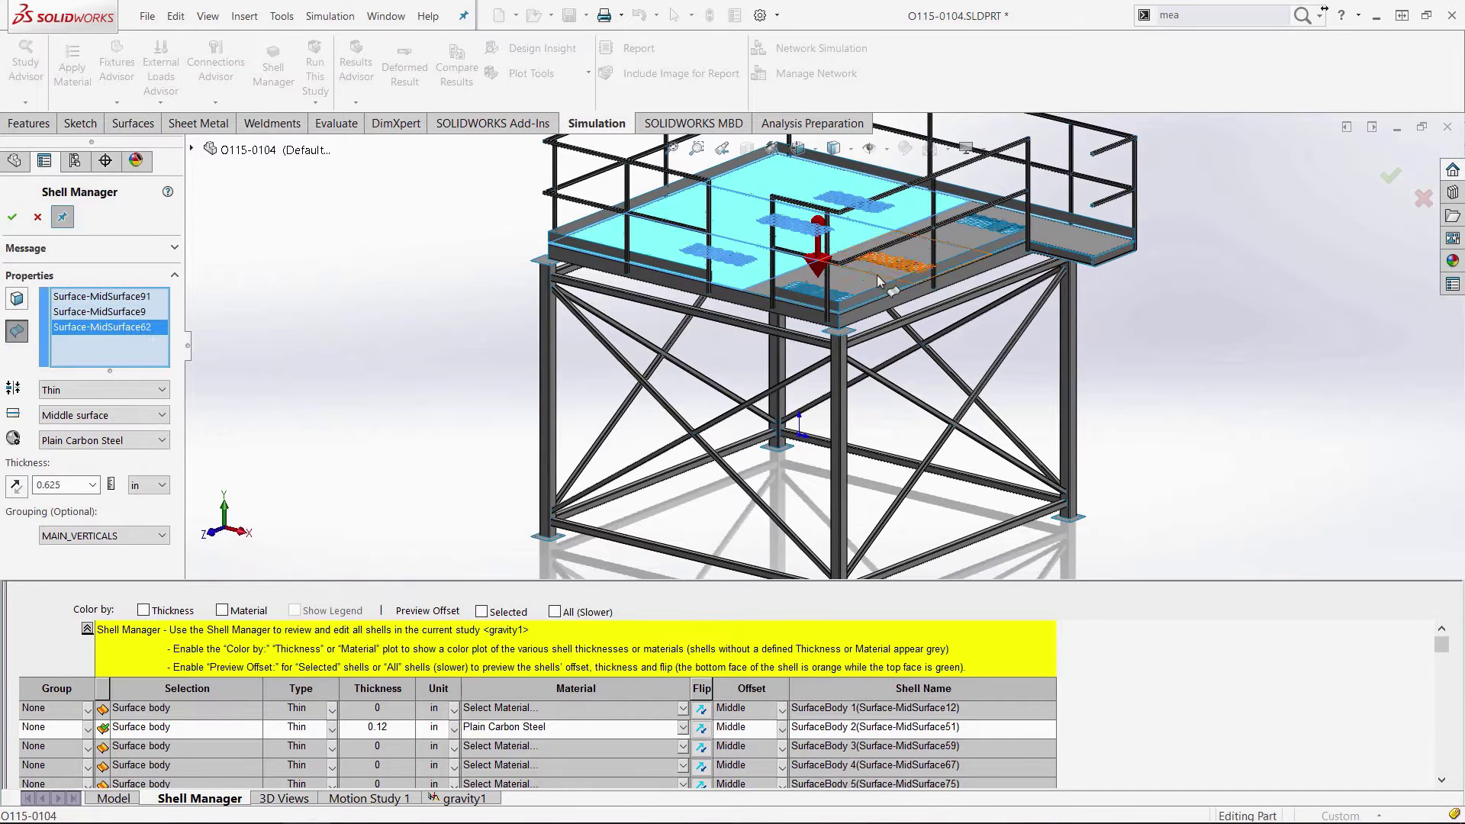
left_click(878, 281)
left_click(926, 260)
left_click(957, 244)
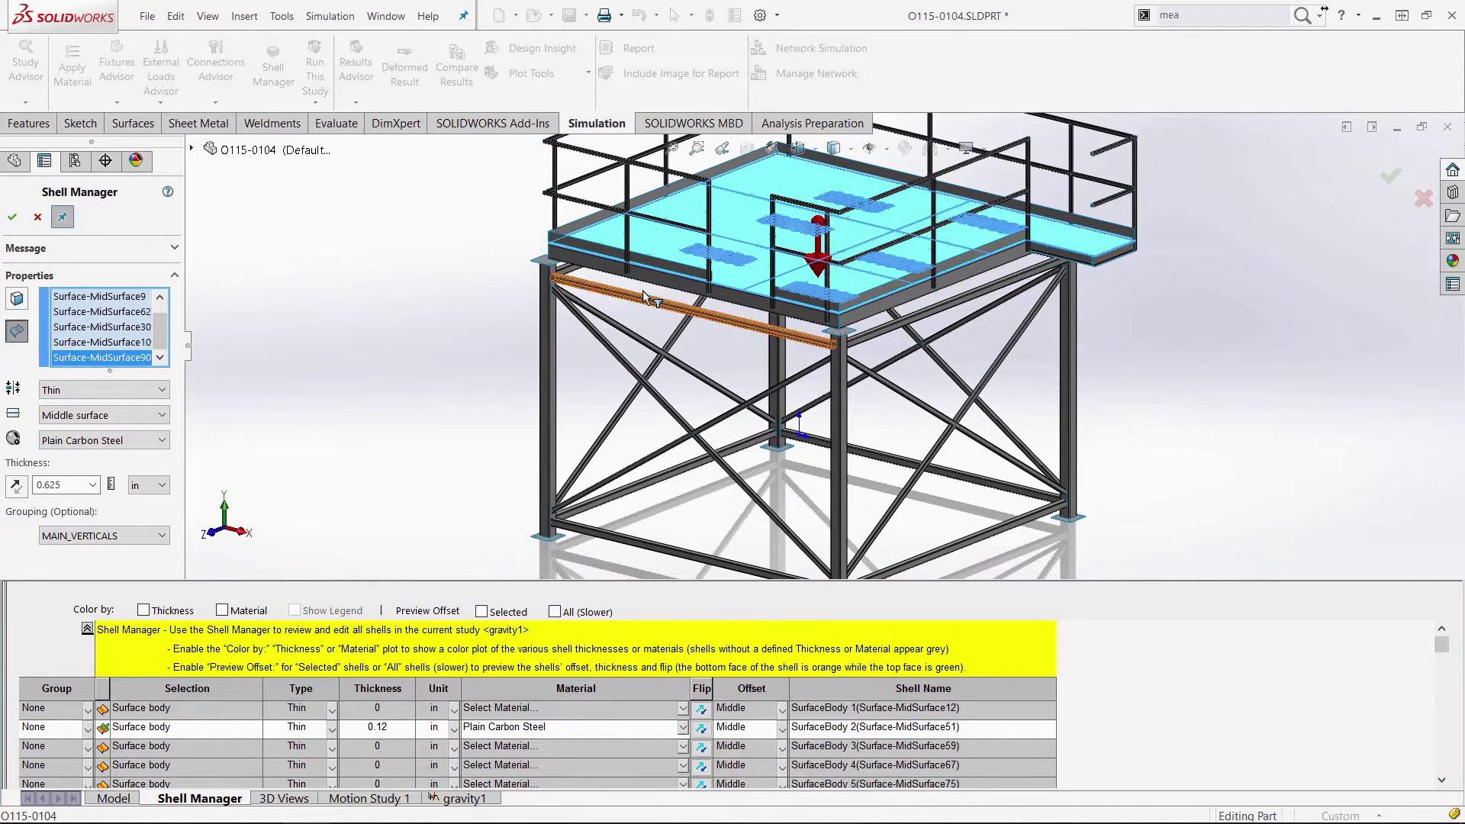
double_click(44, 487)
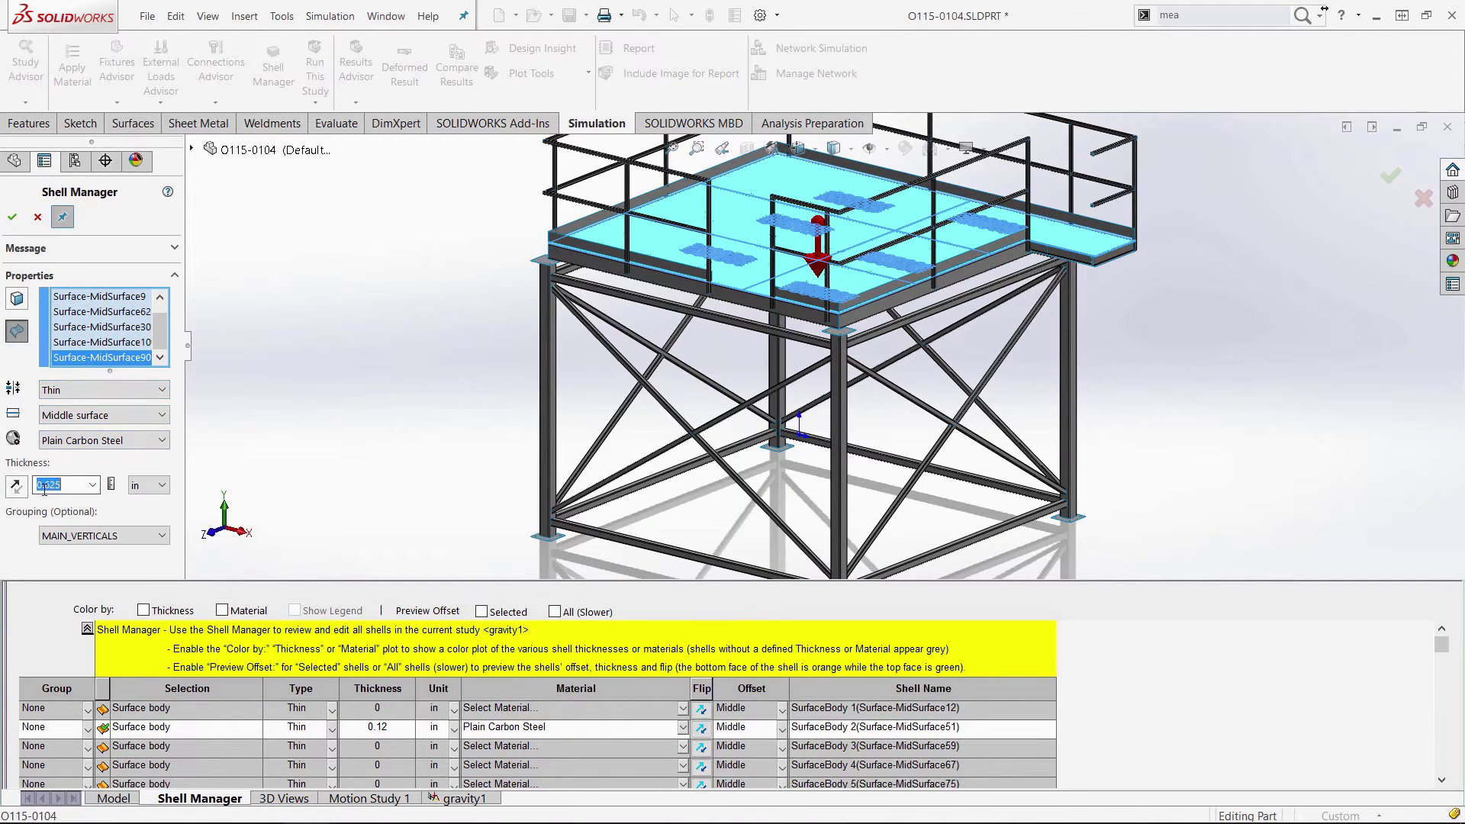
Step: Create the shell group FLOOR_PANELS for the selected platform panels
left_click(103, 536)
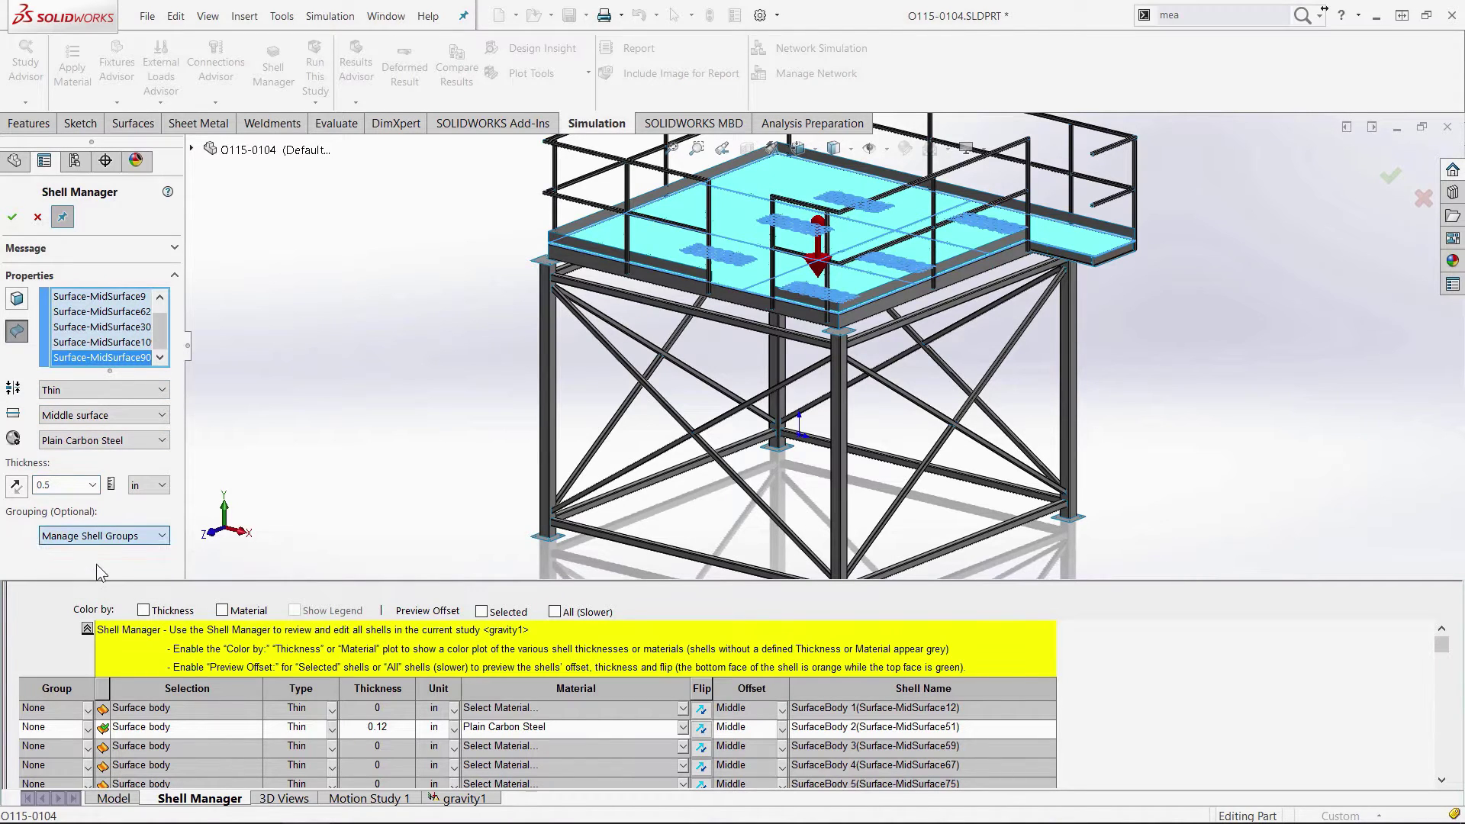
left_click(97, 564)
type("fLOO")
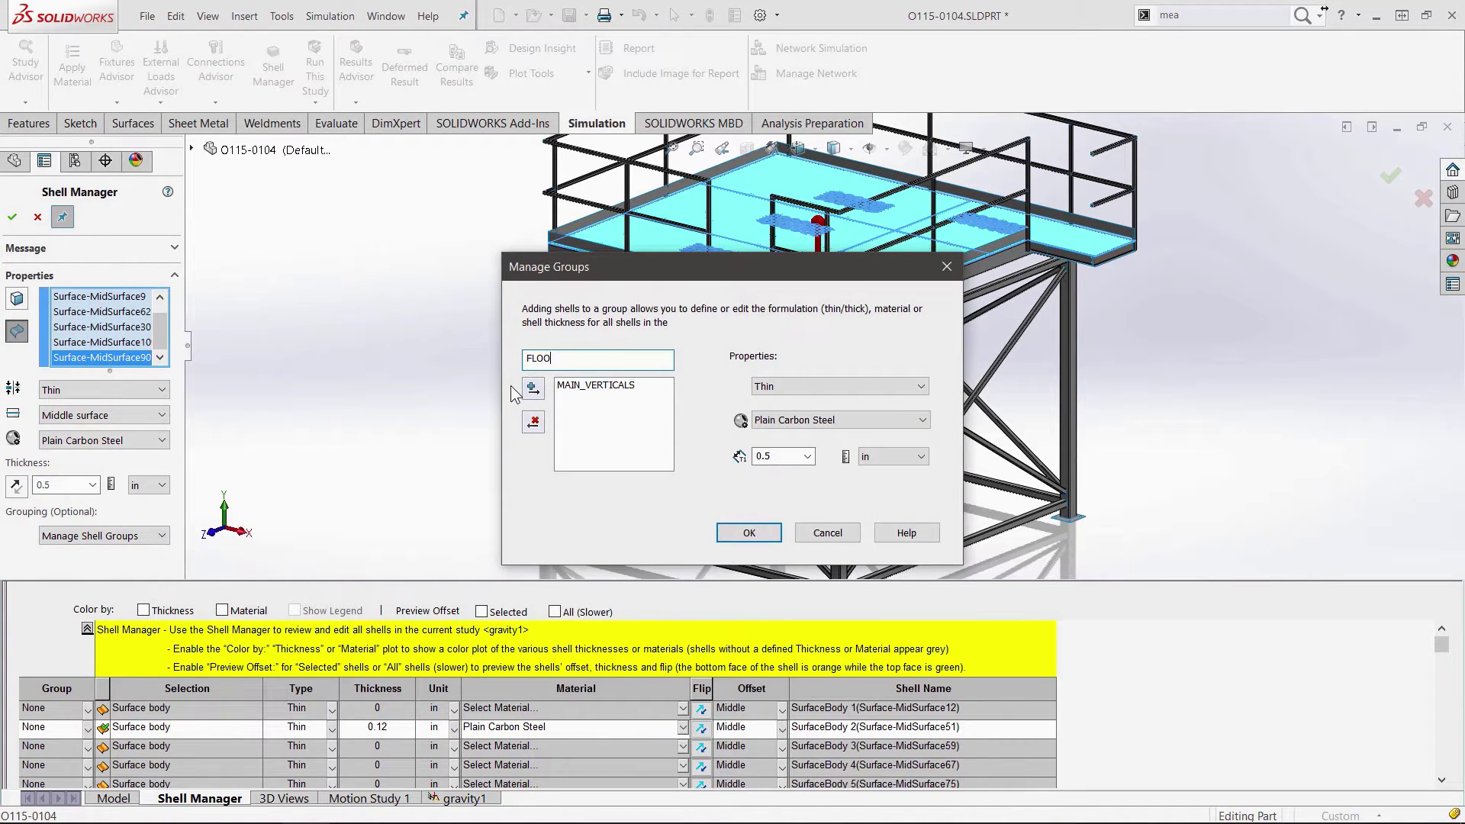
type("R_PANELS")
left_click(532, 388)
left_click(748, 532)
Step: Select all handrail bars and posts and put them in a new shell group TOP_PLATFORM_RAIL with a thickness of 0.1625 in
key("ctrl+1")
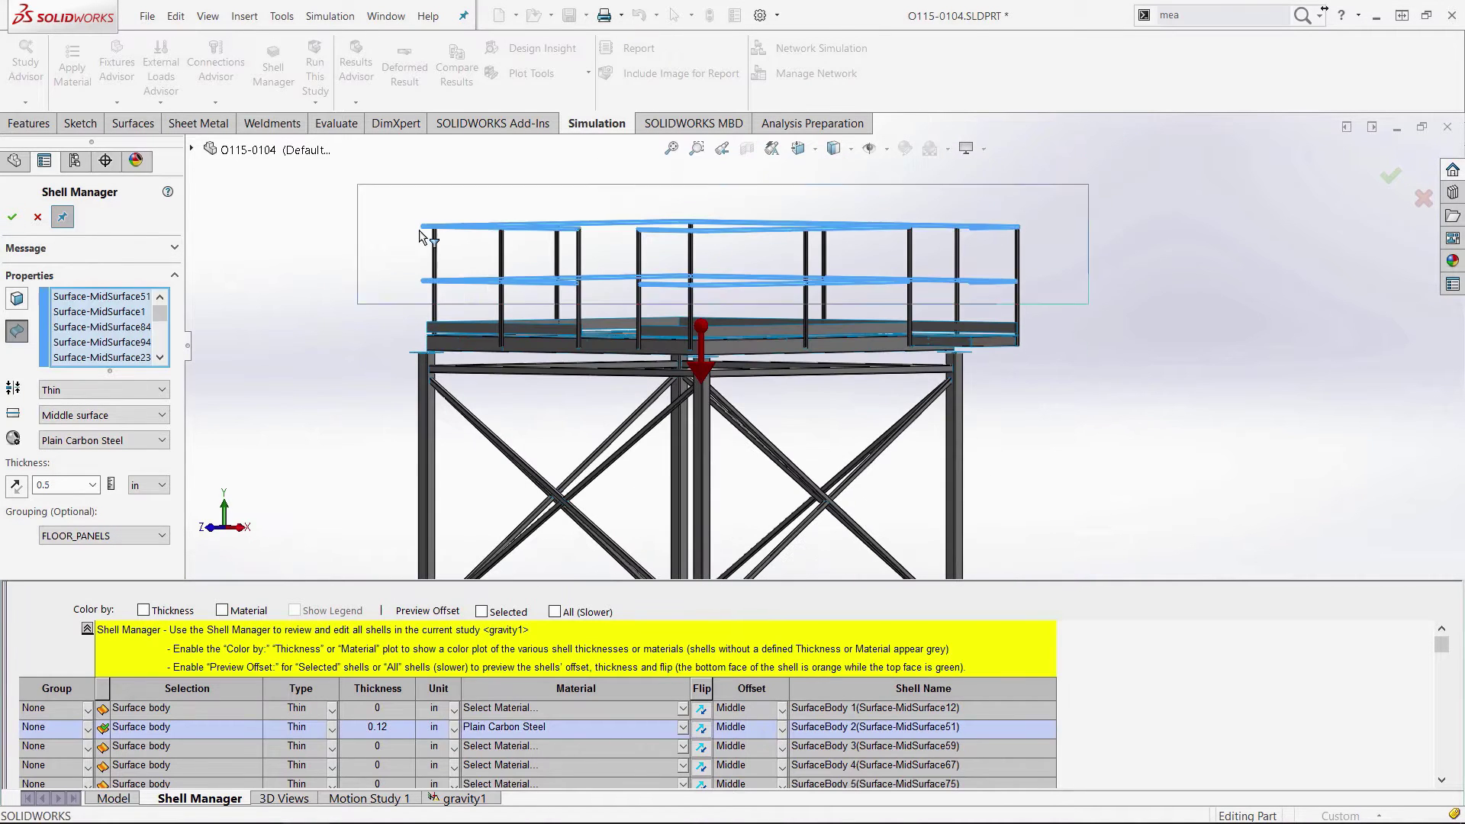
left_click(500, 264)
left_click(578, 265)
left_click(638, 265)
left_click(690, 265)
middle_click_drag(610, 245, 689, 273)
left_click(162, 535)
left_click(99, 568)
double_click(788, 460)
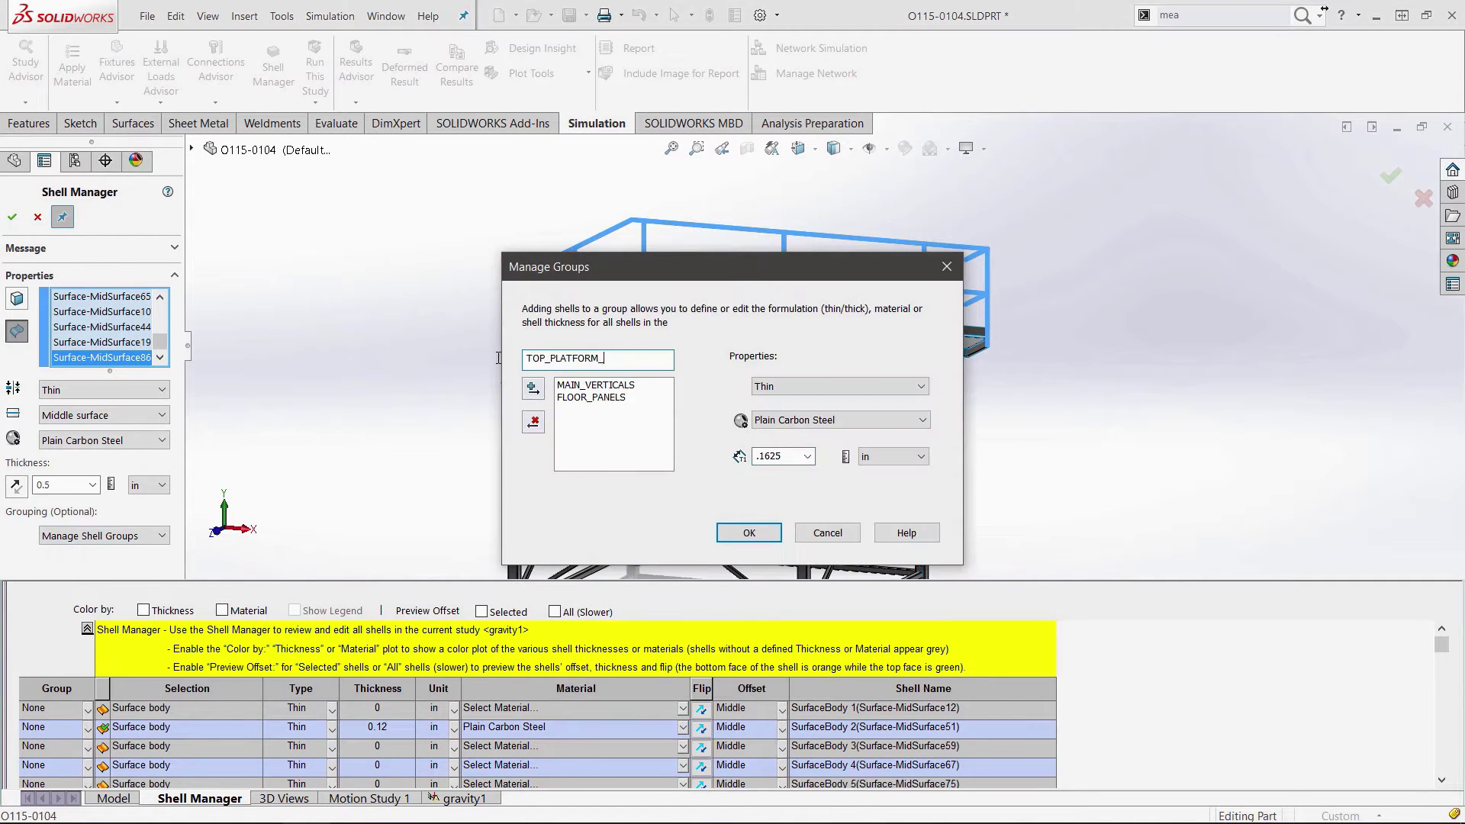
left_click(748, 532)
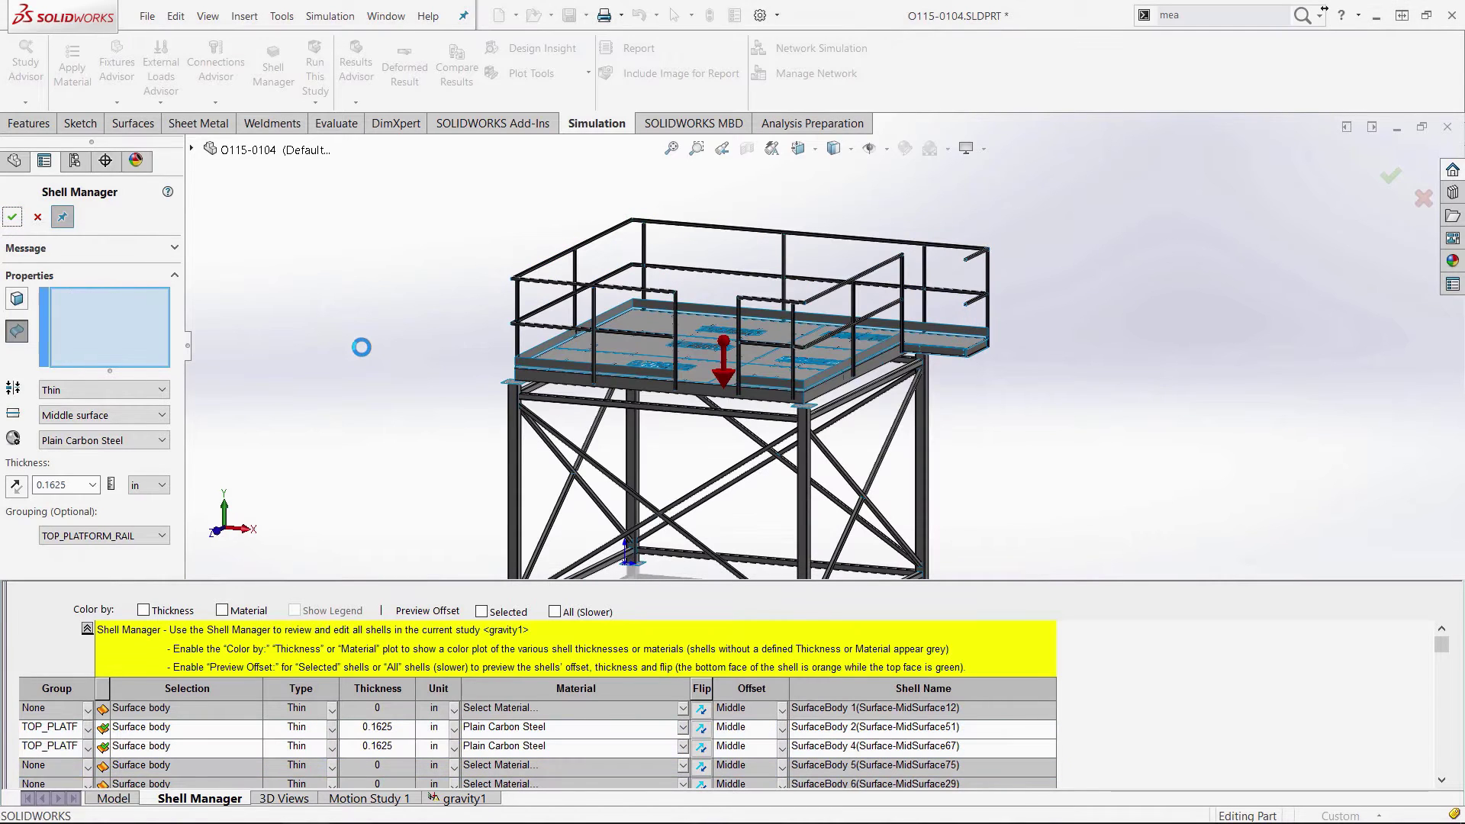
Step: Group the four horizontal beams near the column feet as BOTTOM_HORIZONTALS with a shell thickness of 0.375 in
left_click(614, 437)
type("BOTTOM_HORIZONTALS")
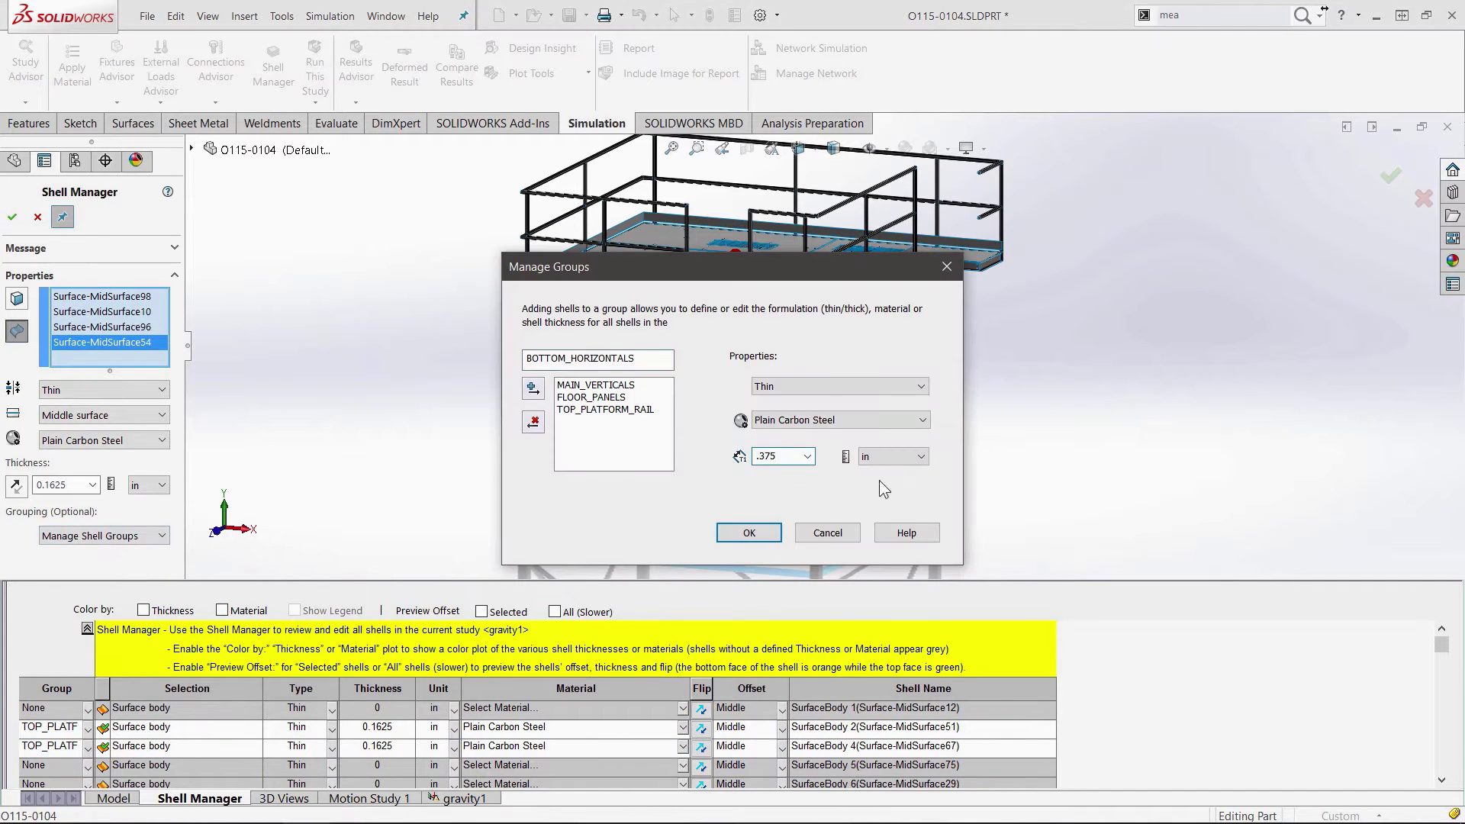
left_click(748, 532)
Step: Select the column end plates and group them as COLUMN_PLATE_FLANGE, defined as thick shells with a thickness of 0.75 in
scroll(656, 479, "down", 3)
left_click(656, 479)
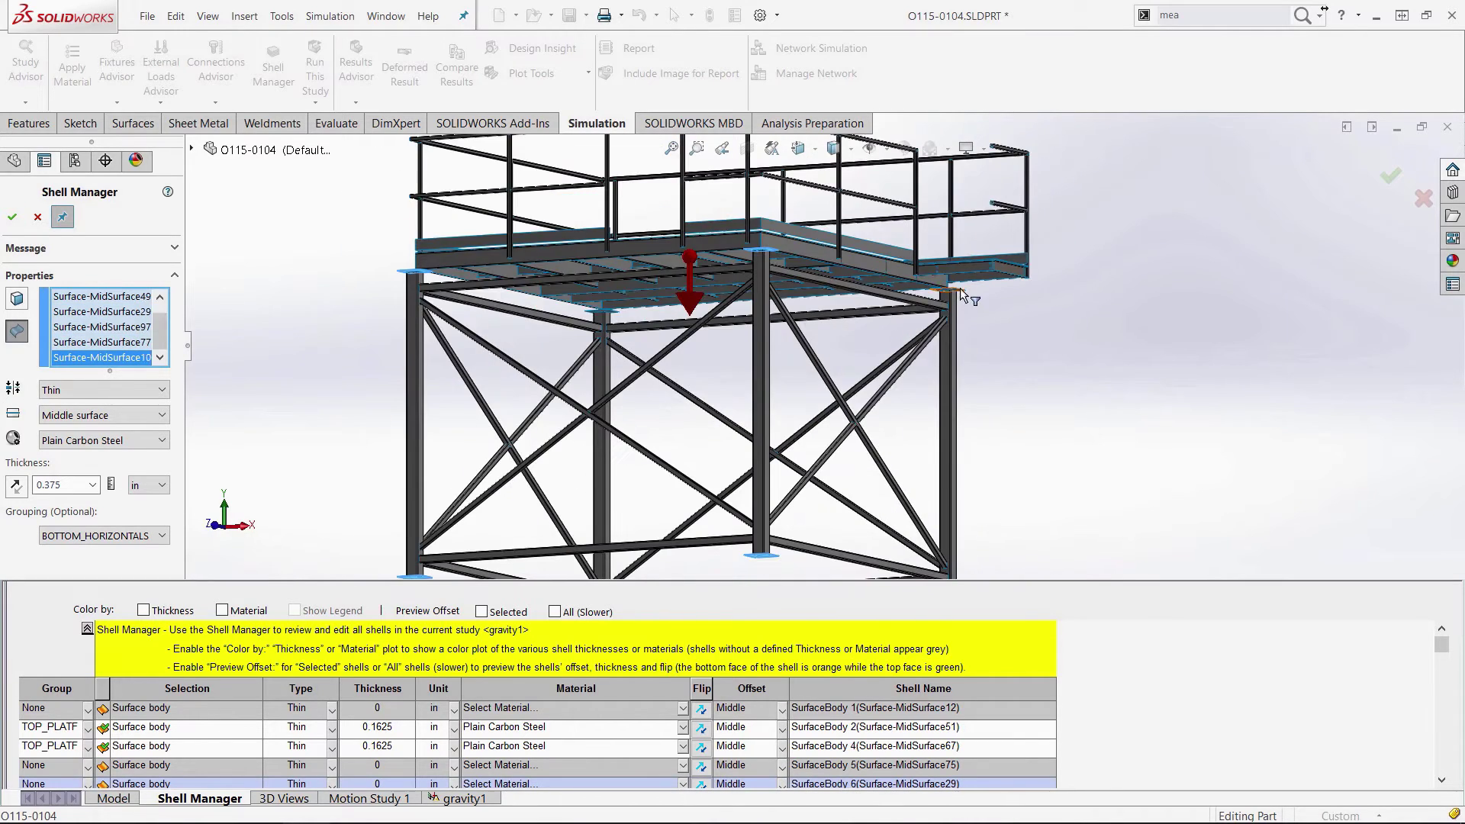
left_click(119, 537)
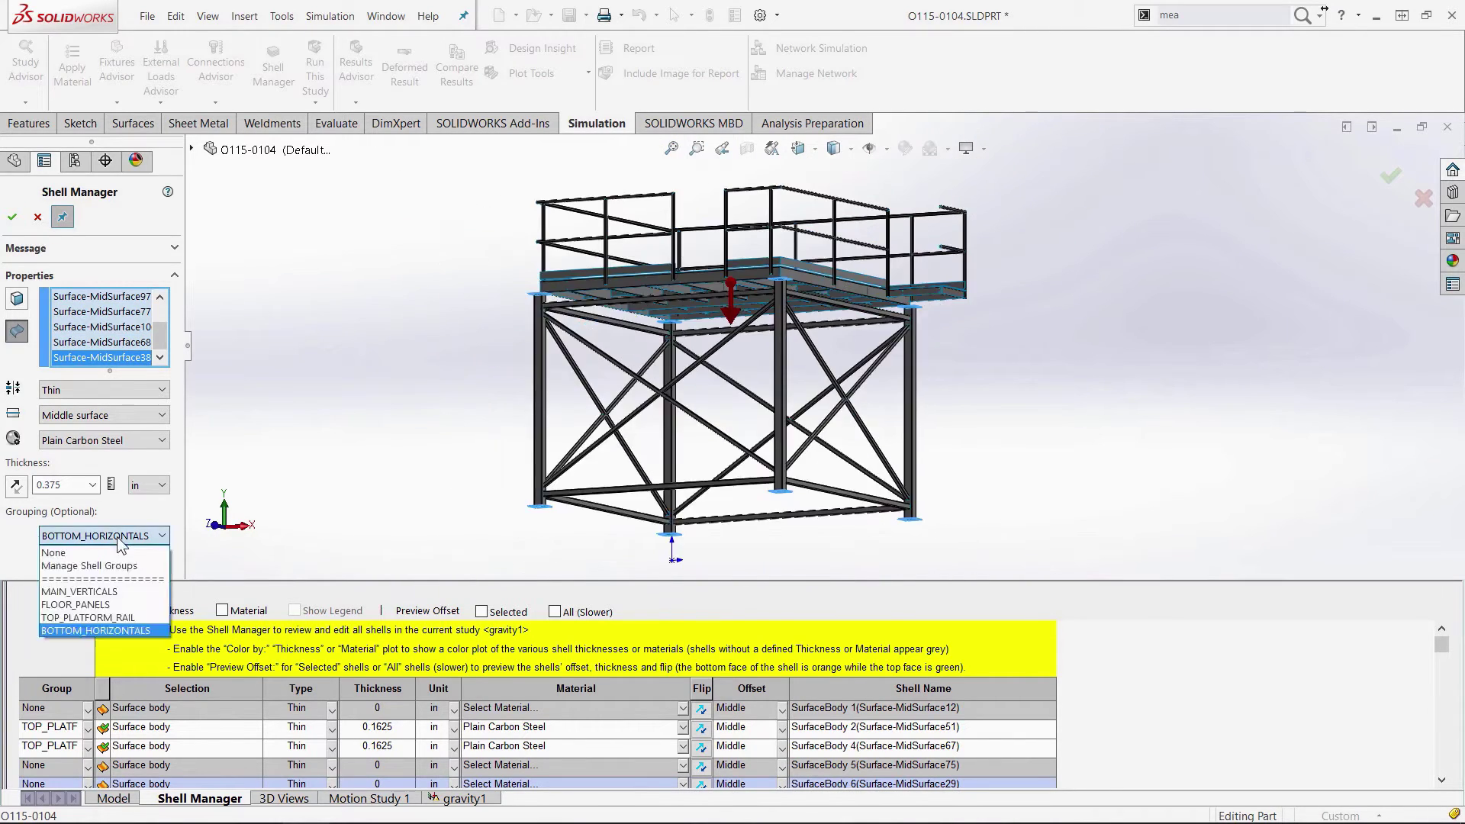
left_click(89, 566)
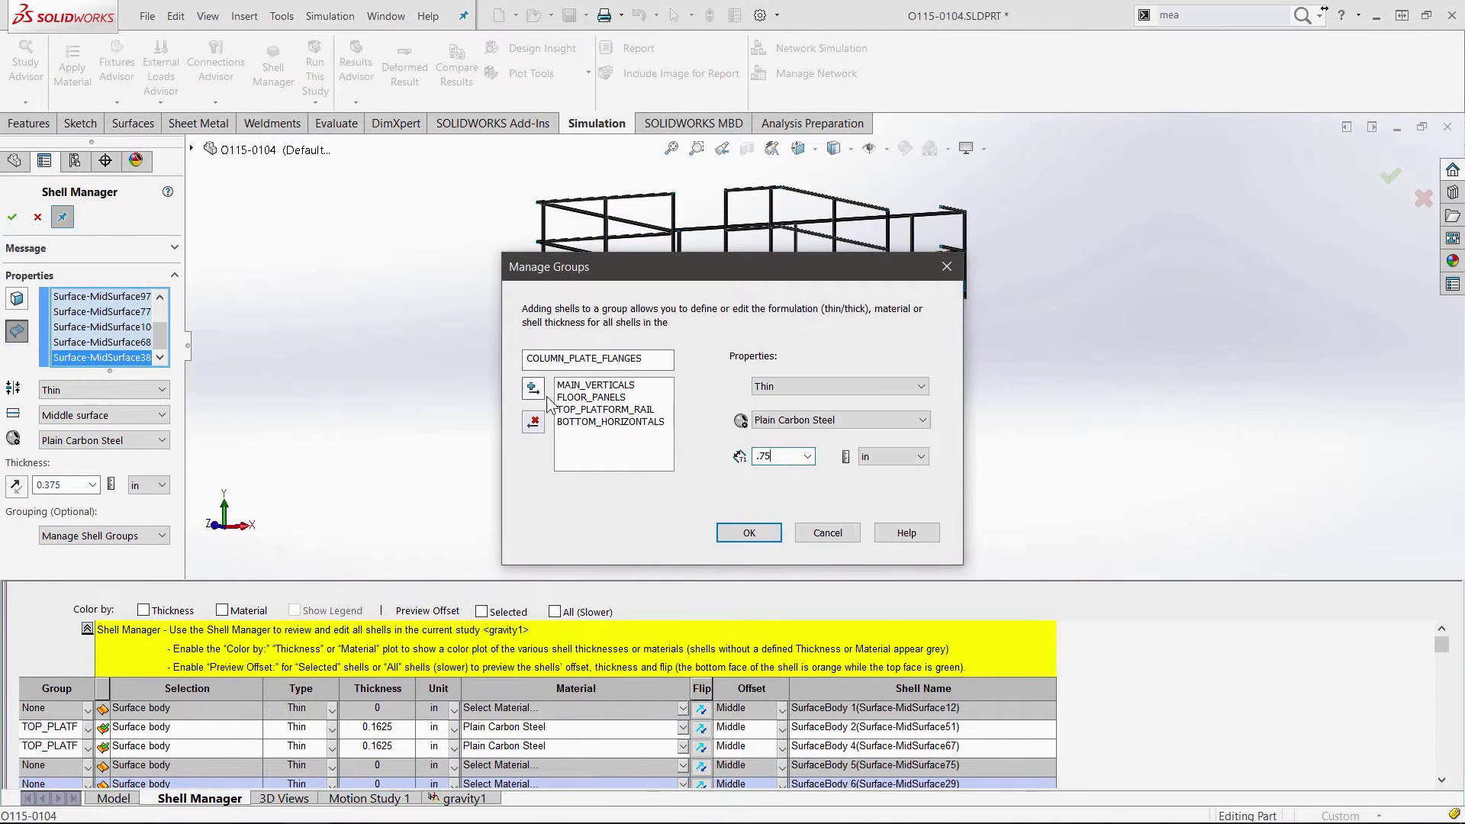
key("Return")
Step: Select the diagonal cross beams and group them as BOTTOM_X_BEAMS, defined as thin shells with a thickness of 0.375 in
left_click(616, 369)
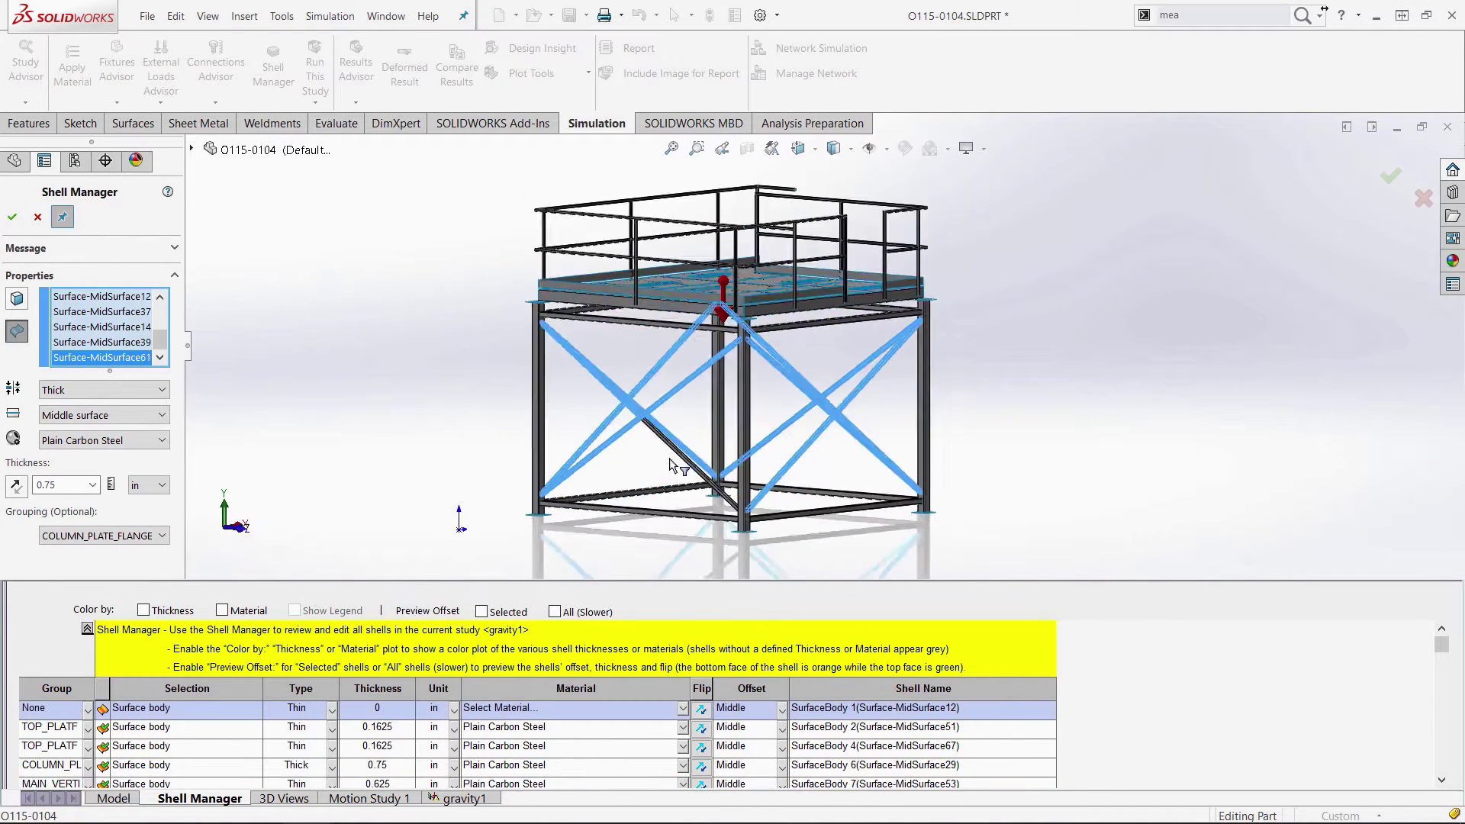
left_click(103, 535)
left_click(89, 563)
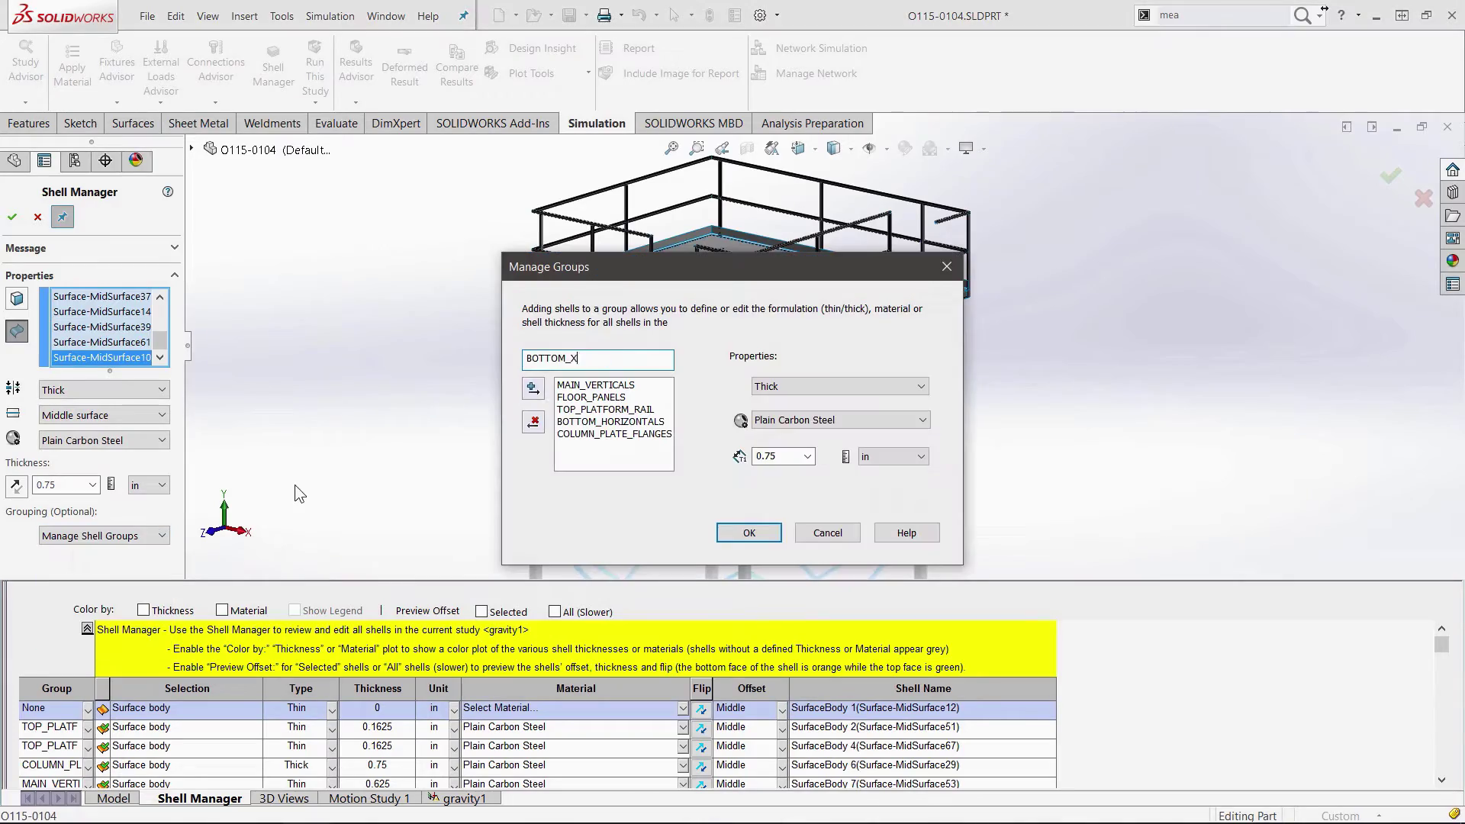
left_click(839, 386)
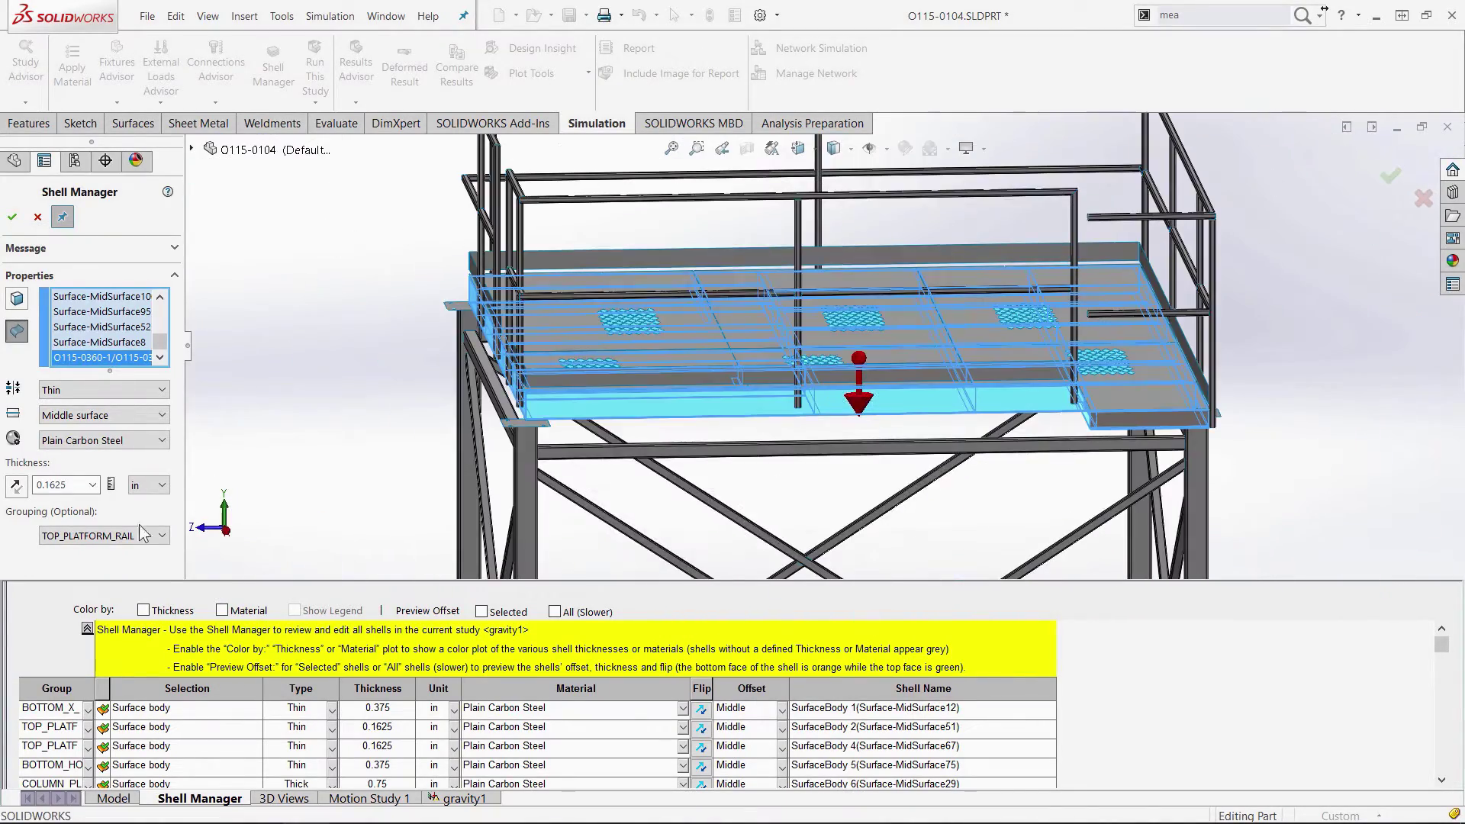
Step: Group the selected floor support members as PLATFORM_FLOOR_SUPPORT, defined as thick shells with a thickness of 0.25 in
left_click(104, 535)
left_click(104, 660)
type("PLATFORM_FLOOR_SUPPORT")
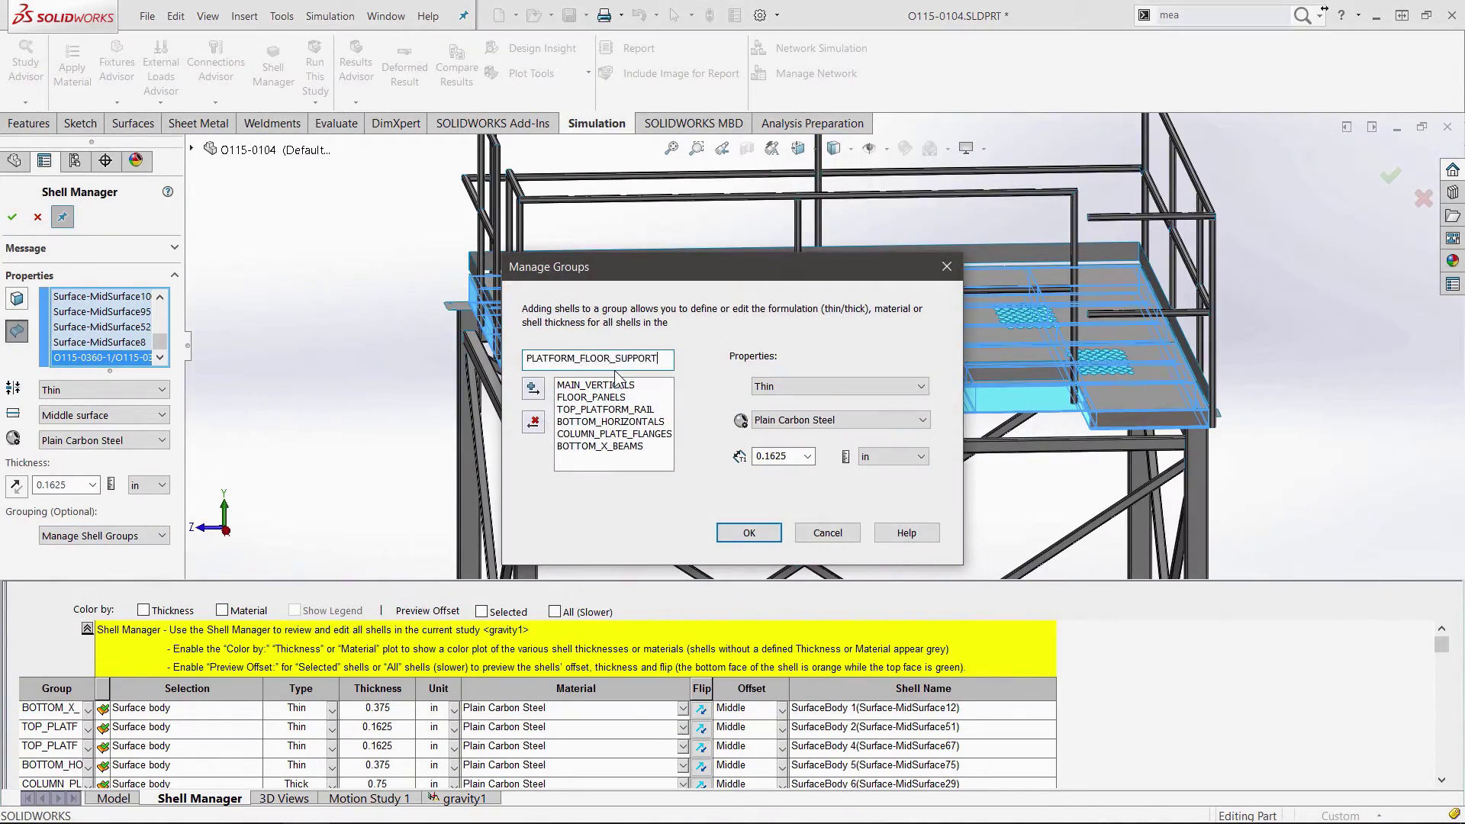
left_click(748, 533)
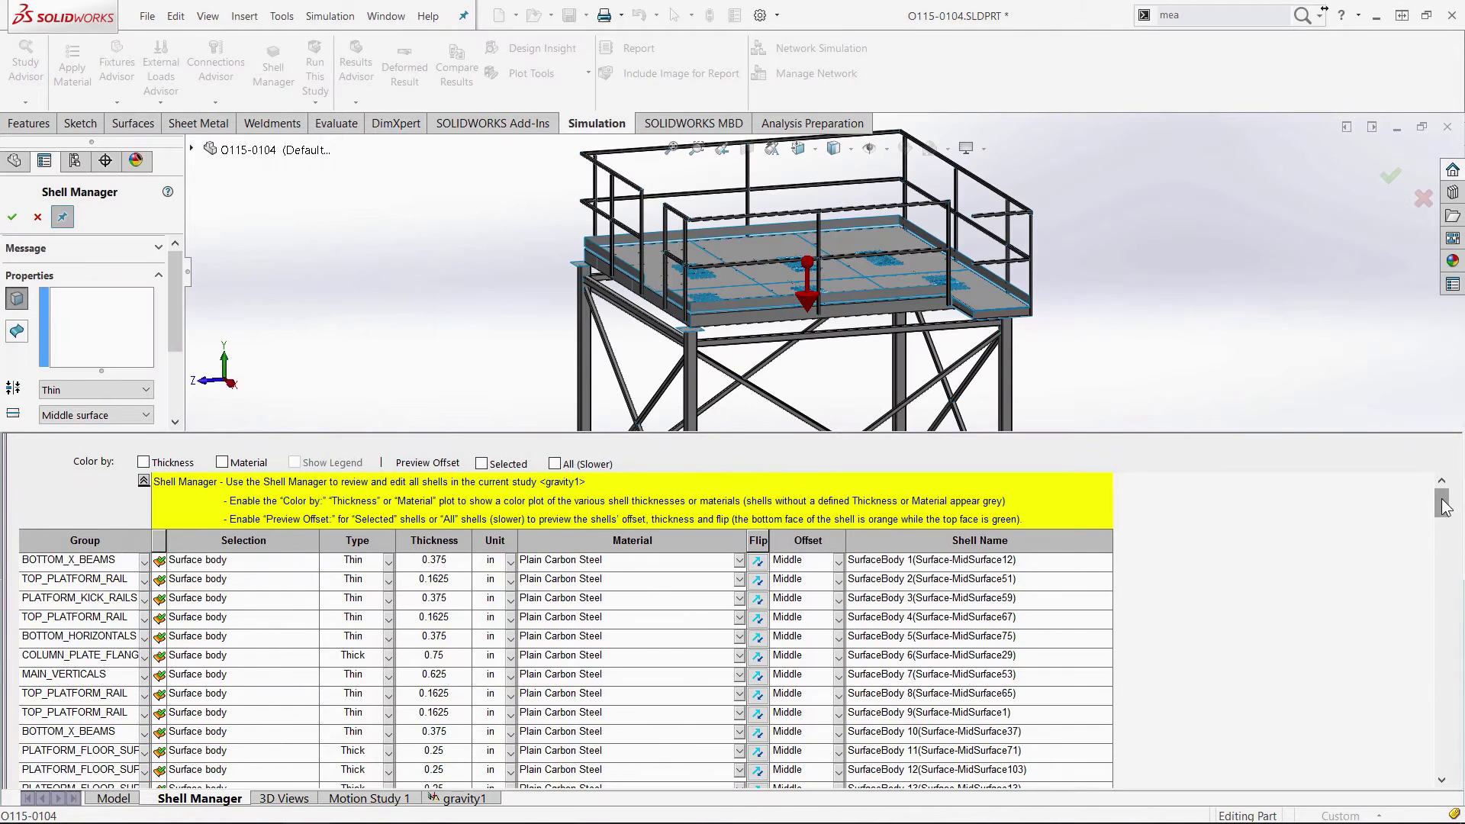
Step: Find the ungrouped shell Surface-MidSurface41 in the shell table and assign it to the platform floor support group
left_click_drag(1441, 500, 1441, 549)
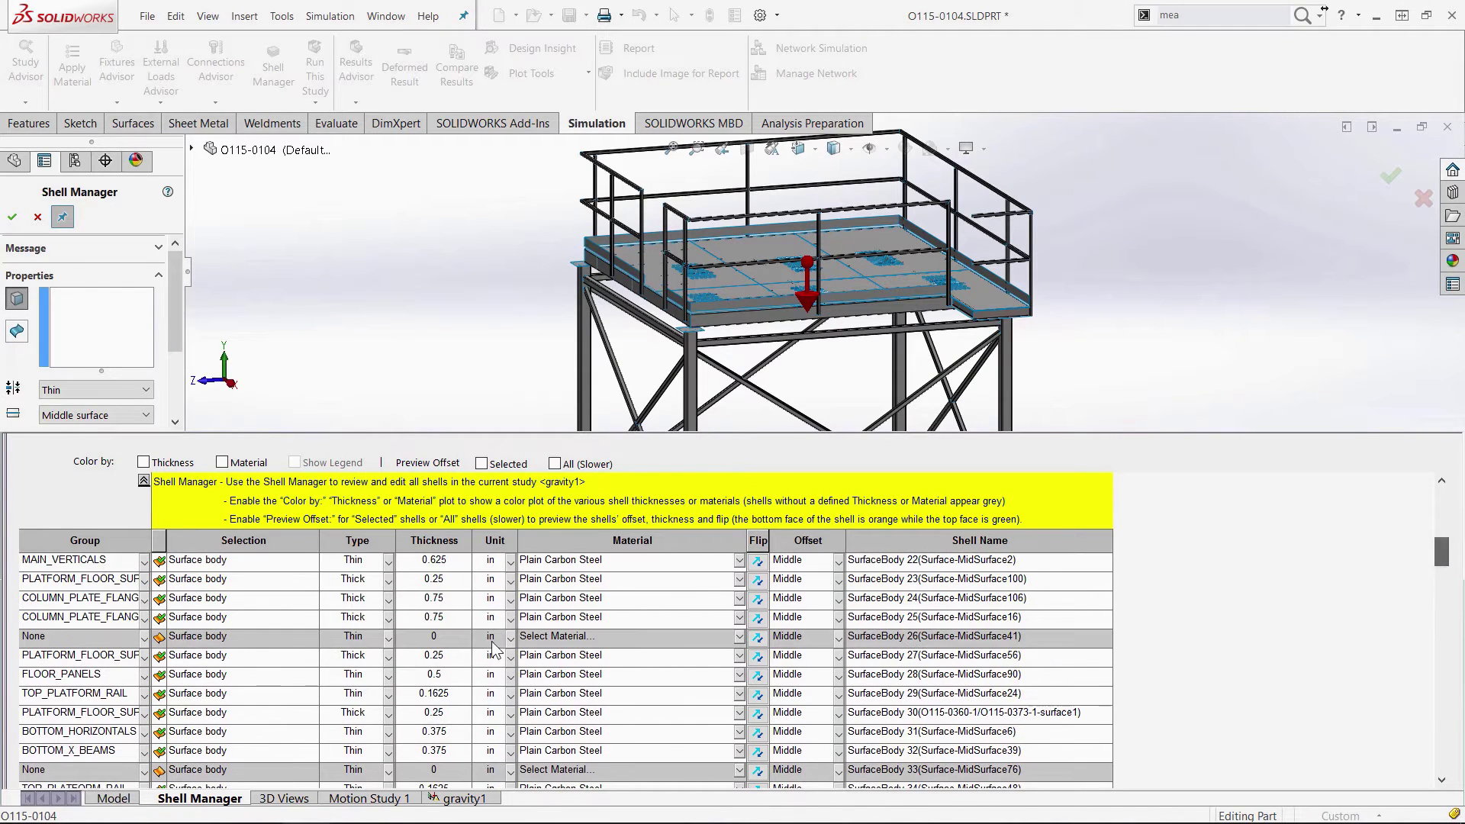
left_click(492, 643)
left_click(142, 639)
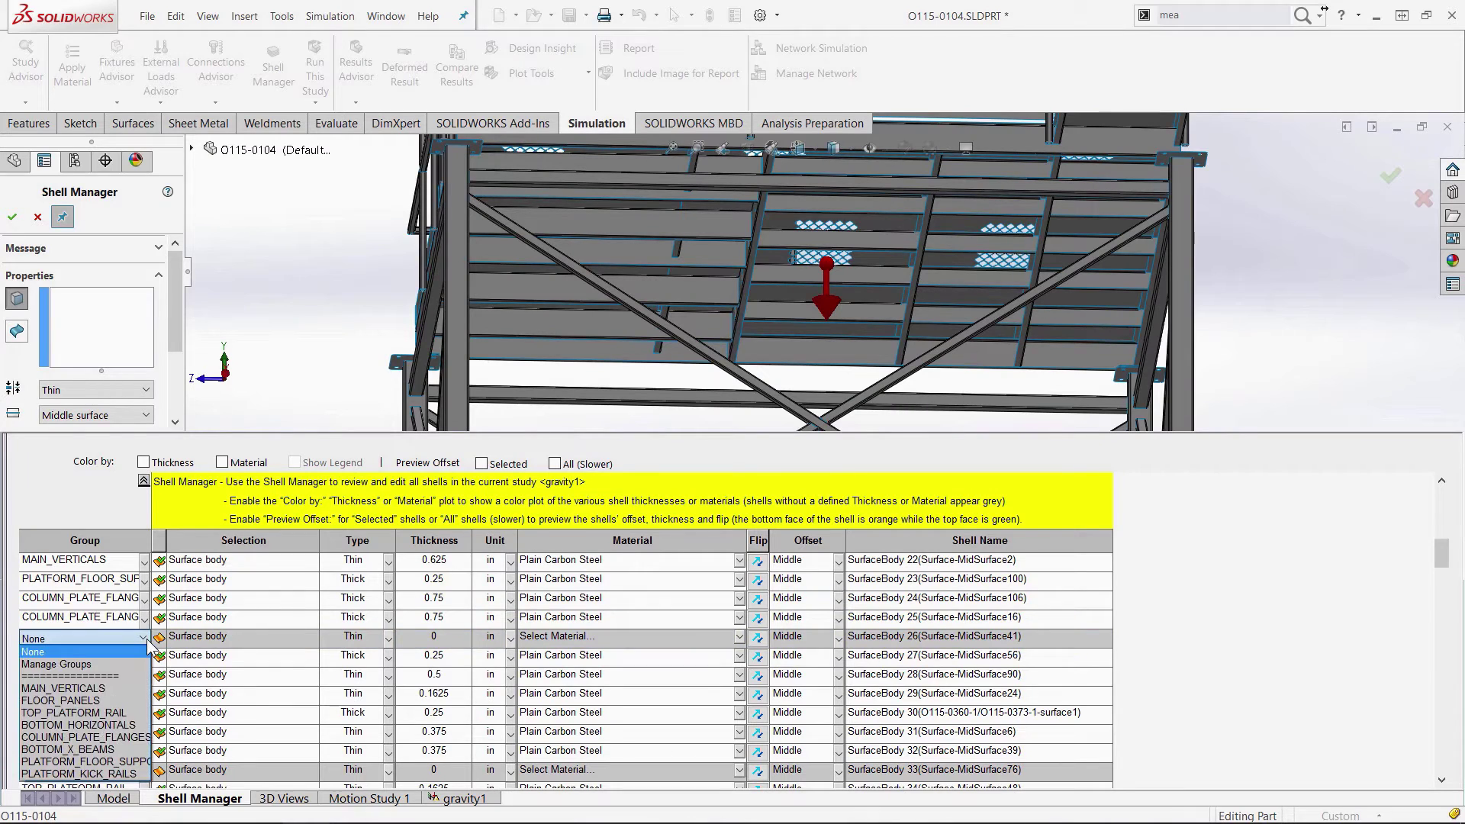
left_click(100, 762)
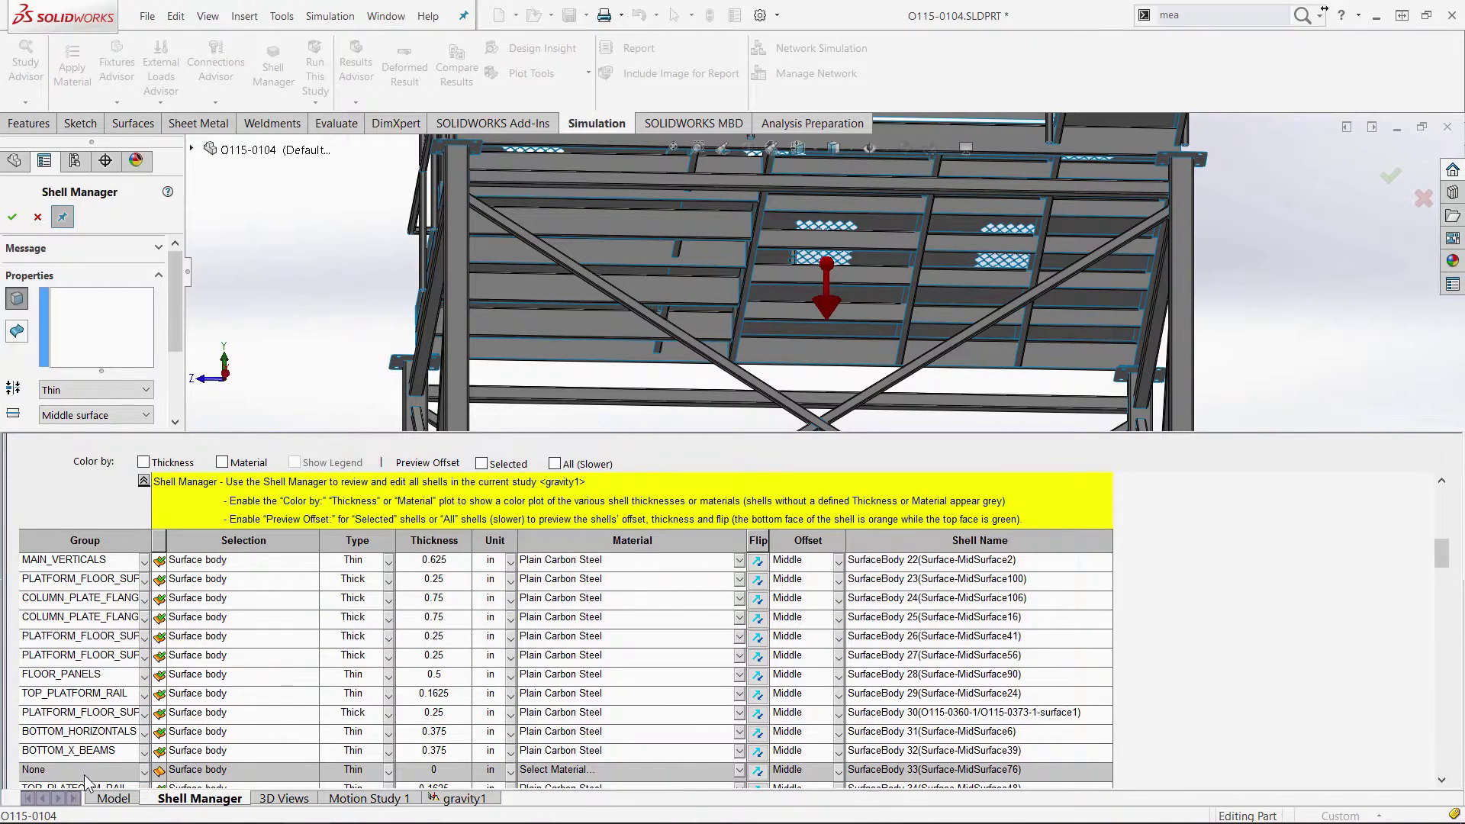
Step: Locate the ungrouped shell Surface-MidSurface76 on the model and assign it to the PLATFORM_KICK_RAILS group
left_click(99, 769)
scroll(788, 316, "up", 4)
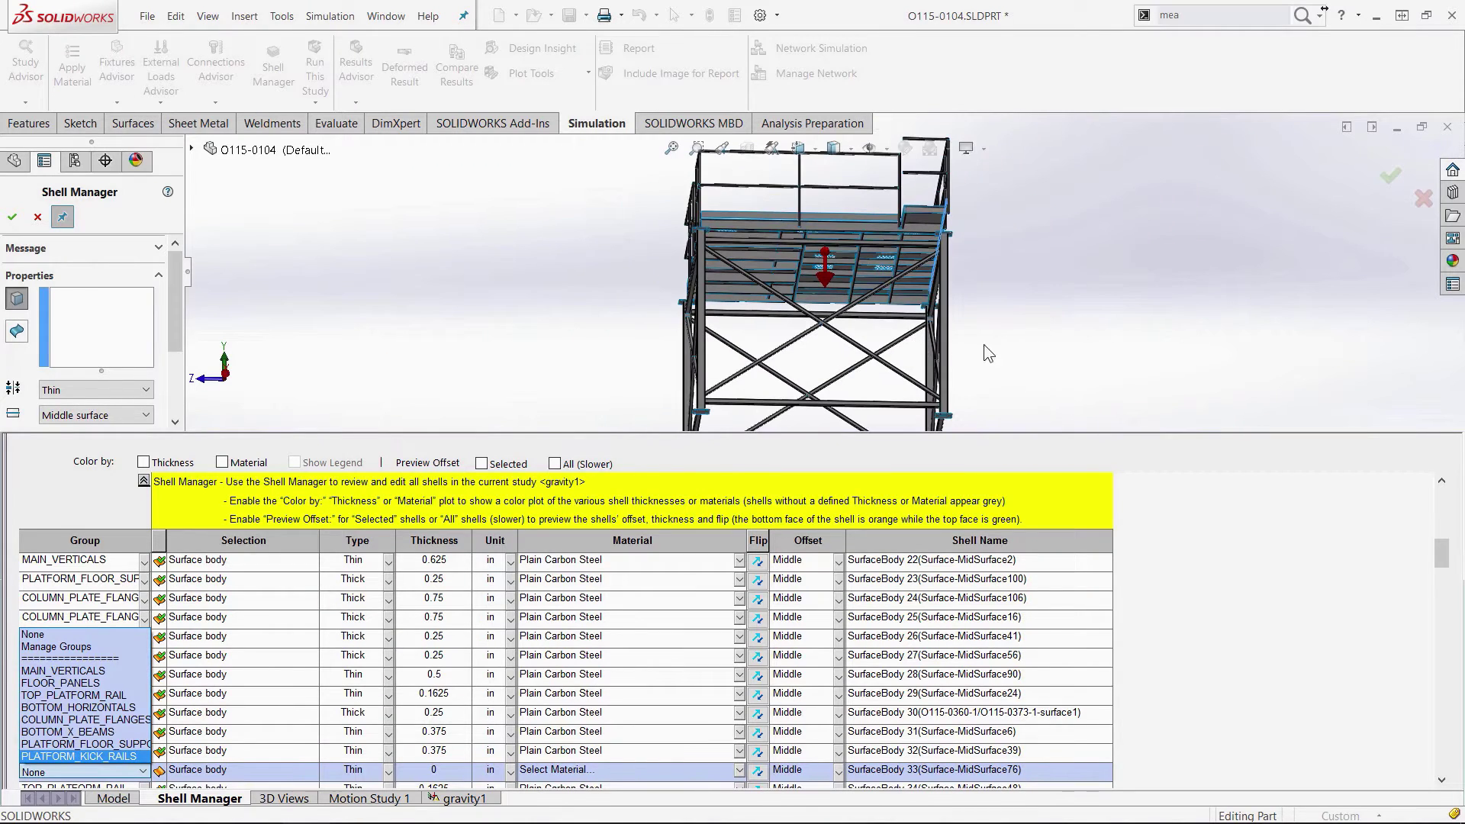
scroll(1014, 296, "up", 2)
middle_click_drag(1007, 316, 889, 283)
scroll(923, 258, "down", 4)
left_click(145, 772)
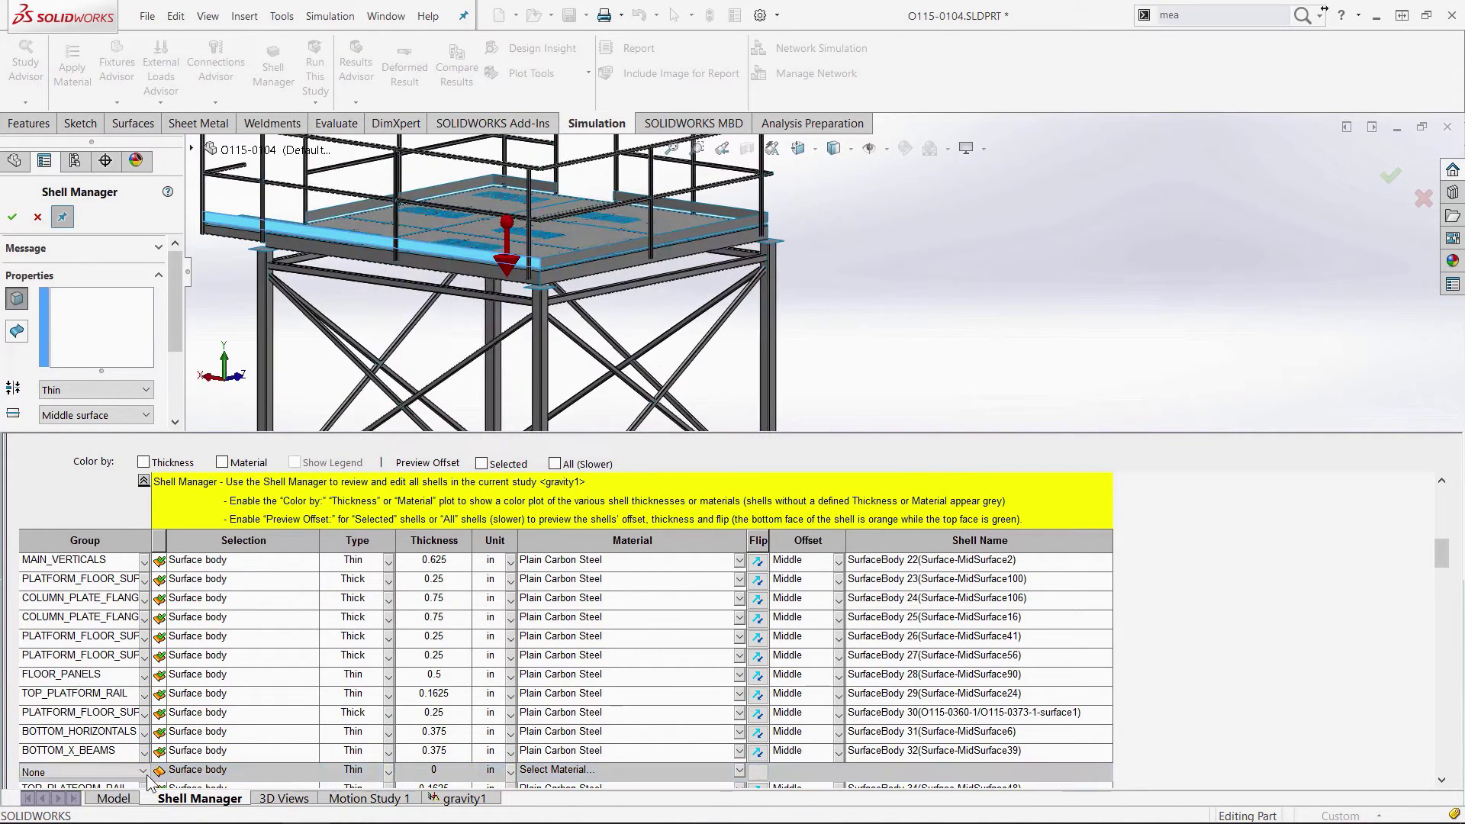
left_click(134, 759)
Step: Locate the ungrouped shell Surface-MidSurface40 on the model and assign it to the existing group that matches its position
scroll(1216, 668, "down", 6)
left_click(244, 695)
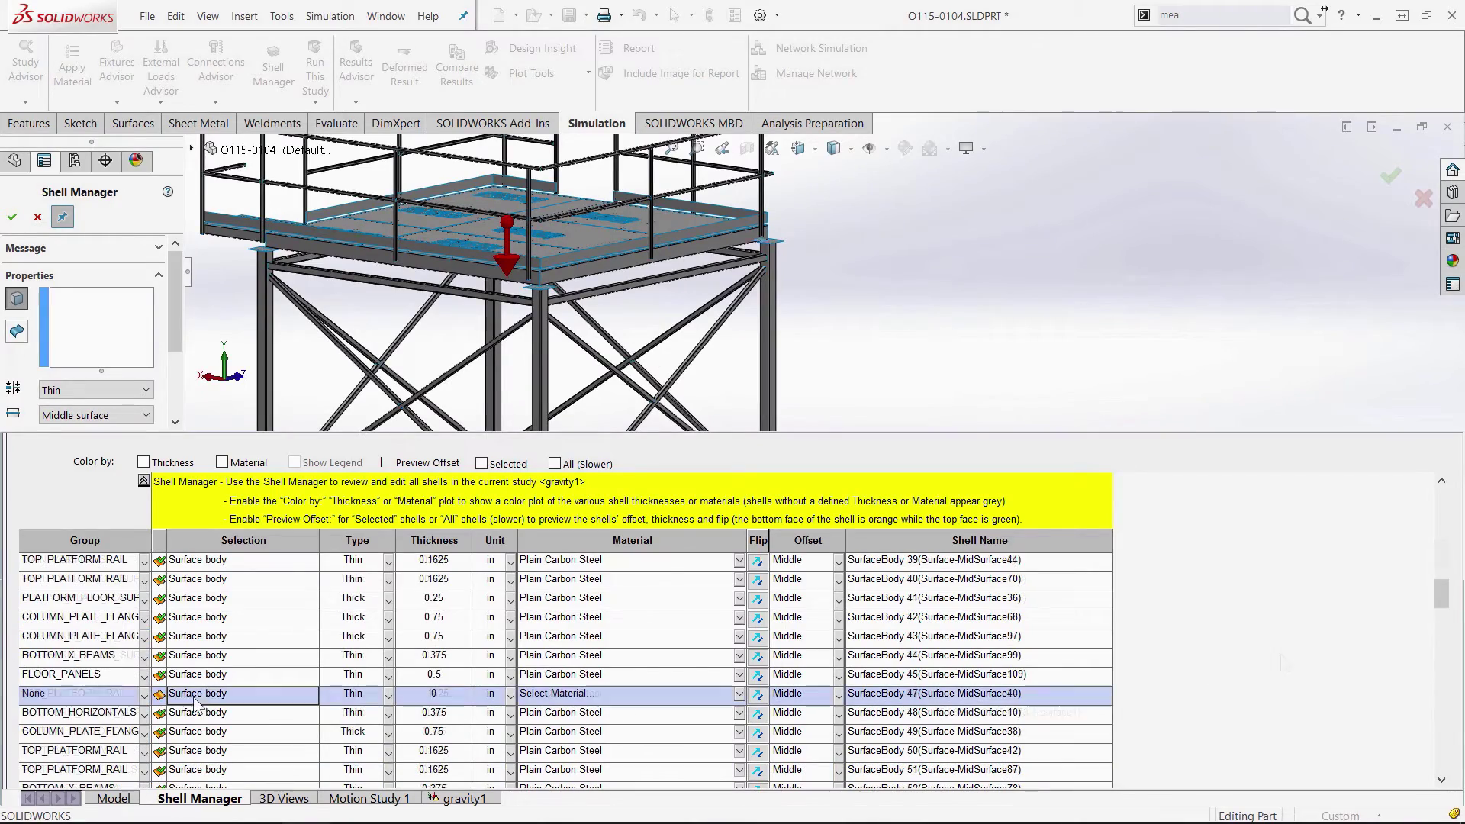
middle_click_drag(873, 307, 827, 328)
scroll(871, 250, "up", 3)
middle_click_drag(871, 251, 942, 267)
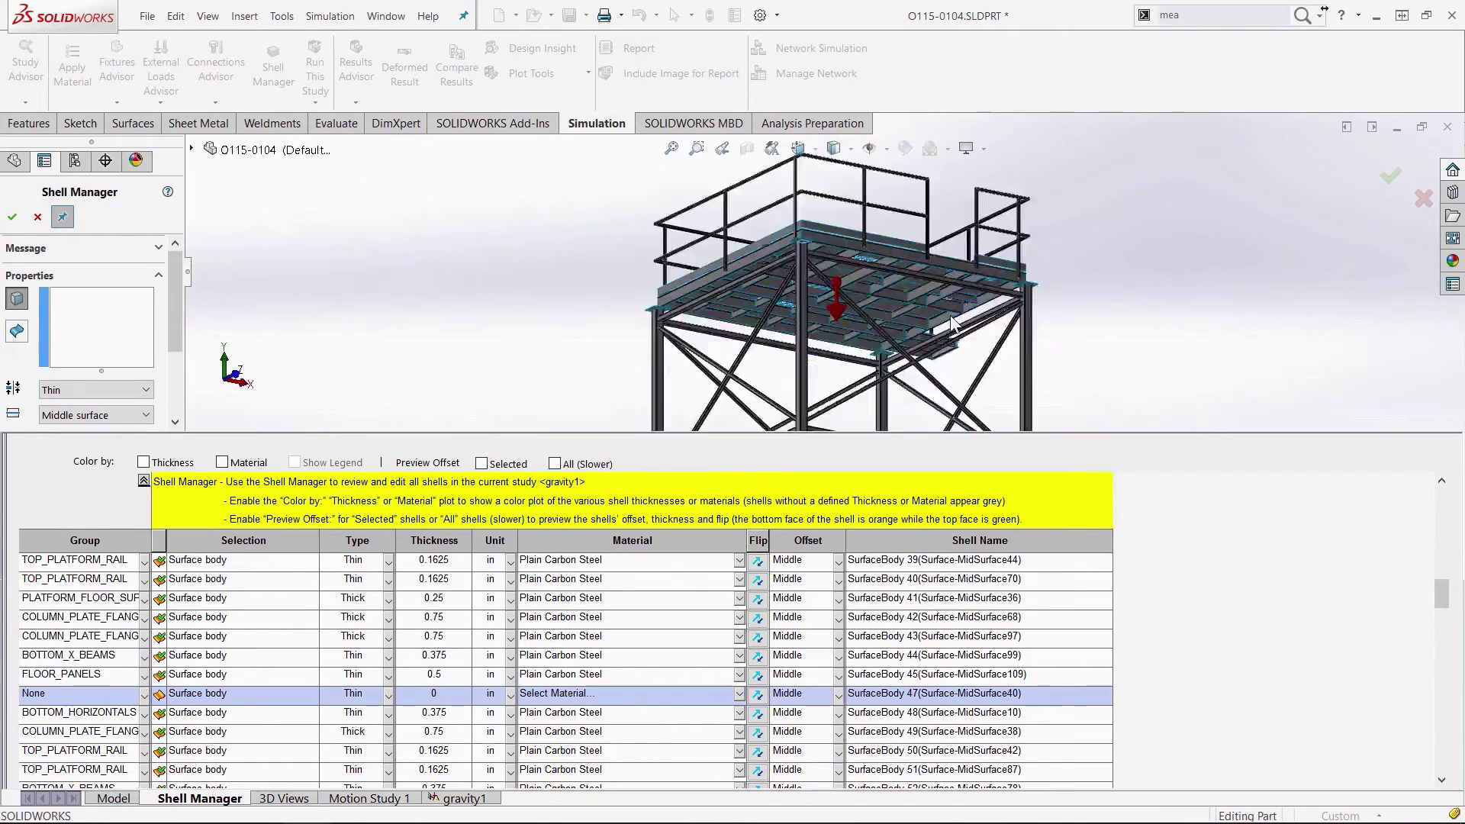
scroll(687, 267, "down", 7)
left_click(144, 696)
left_click(83, 632)
Step: Go through the rest of the shell table and assign each remaining ungrouped shell to its matching existing group
left_click(99, 712)
left_click_drag(1441, 594, 1463, 518)
scroll(230, 241, "up", 4)
left_click(144, 714)
left_click(99, 699)
left_click(66, 682)
left_click(144, 676)
left_click(95, 775)
left_click(145, 733)
left_click(96, 680)
left_click(145, 638)
left_click(95, 761)
left_click(100, 655)
left_click(145, 658)
left_click(96, 780)
left_click(99, 636)
scroll(585, 374, "up", 2)
left_click(144, 600)
left_click(95, 700)
left_click(144, 638)
left_click(96, 773)
scroll(656, 427, "up", 5)
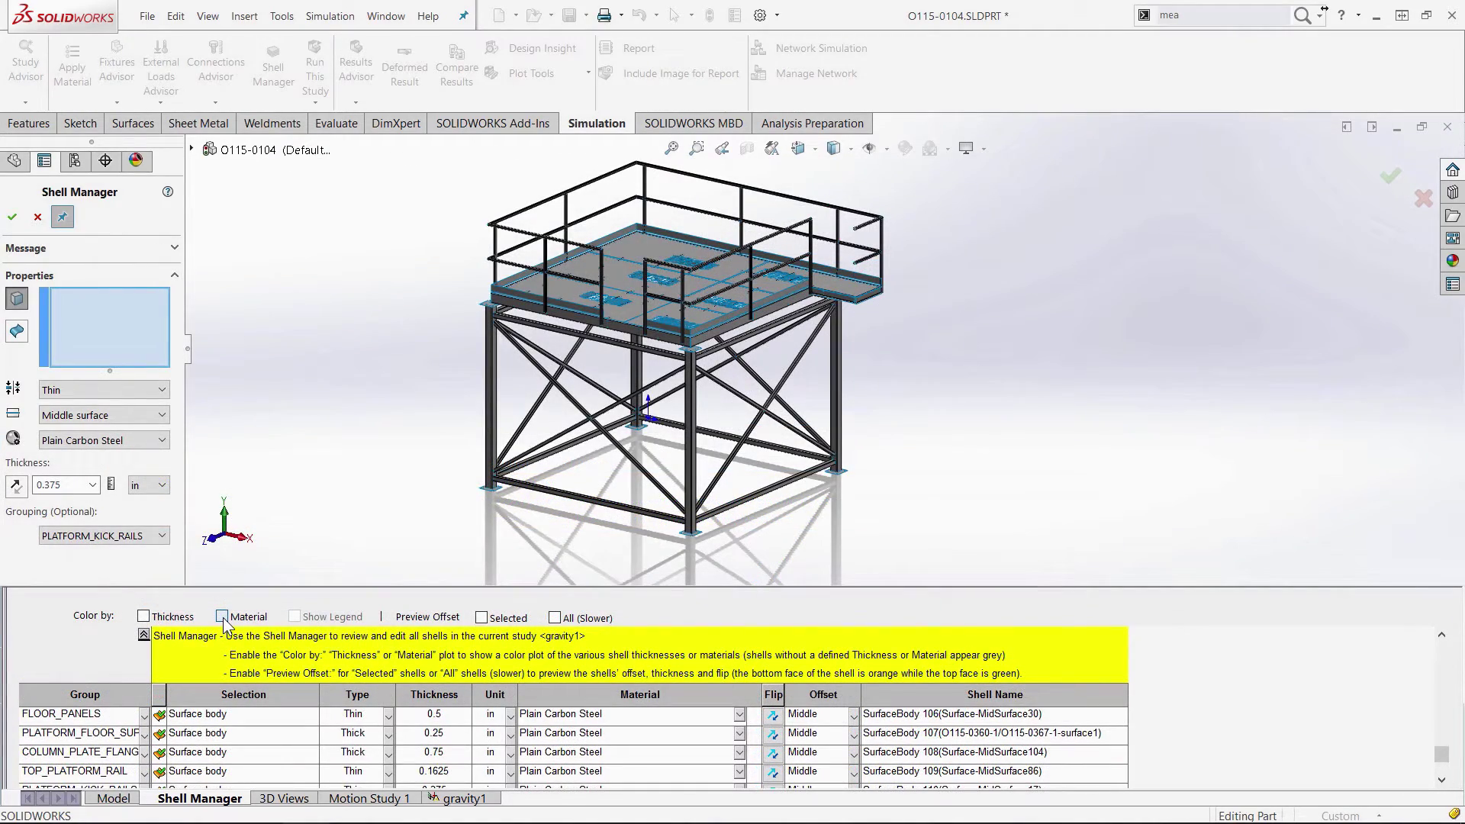
Step: Check the shell materials with the material color plot and its legend, and turn the material coloring off again
left_click(222, 616)
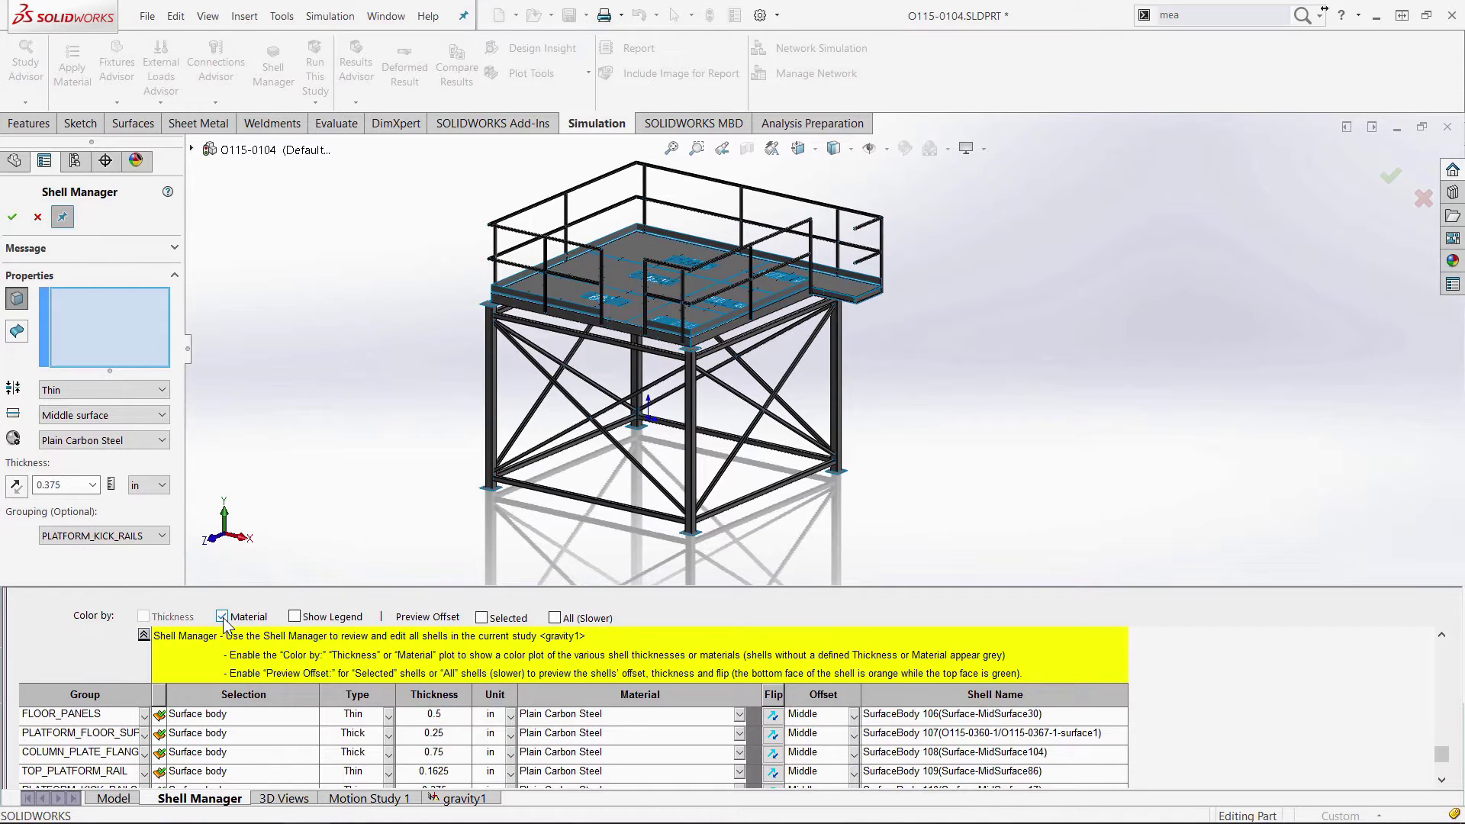
left_click(295, 616)
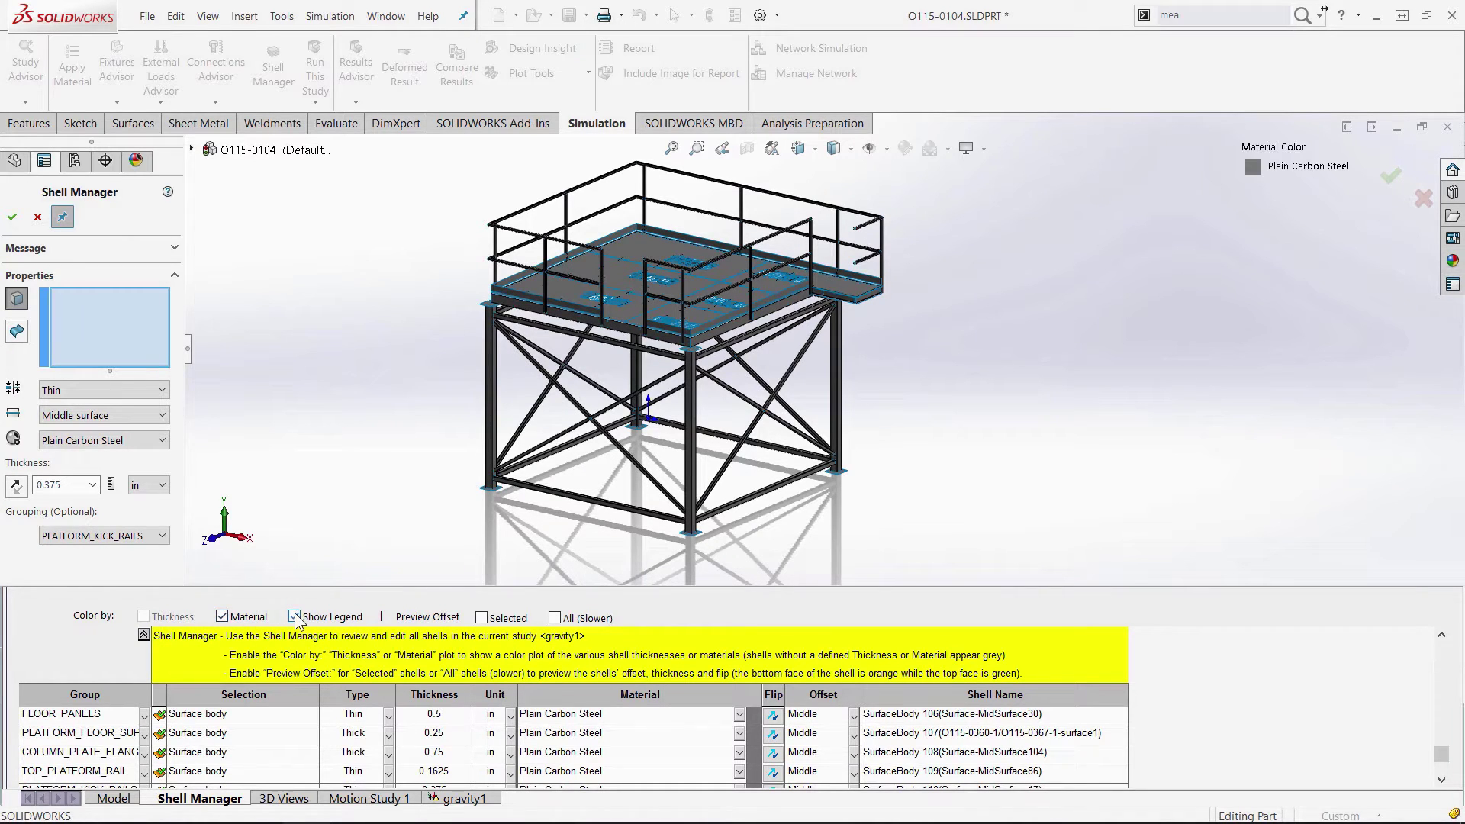
left_click(221, 616)
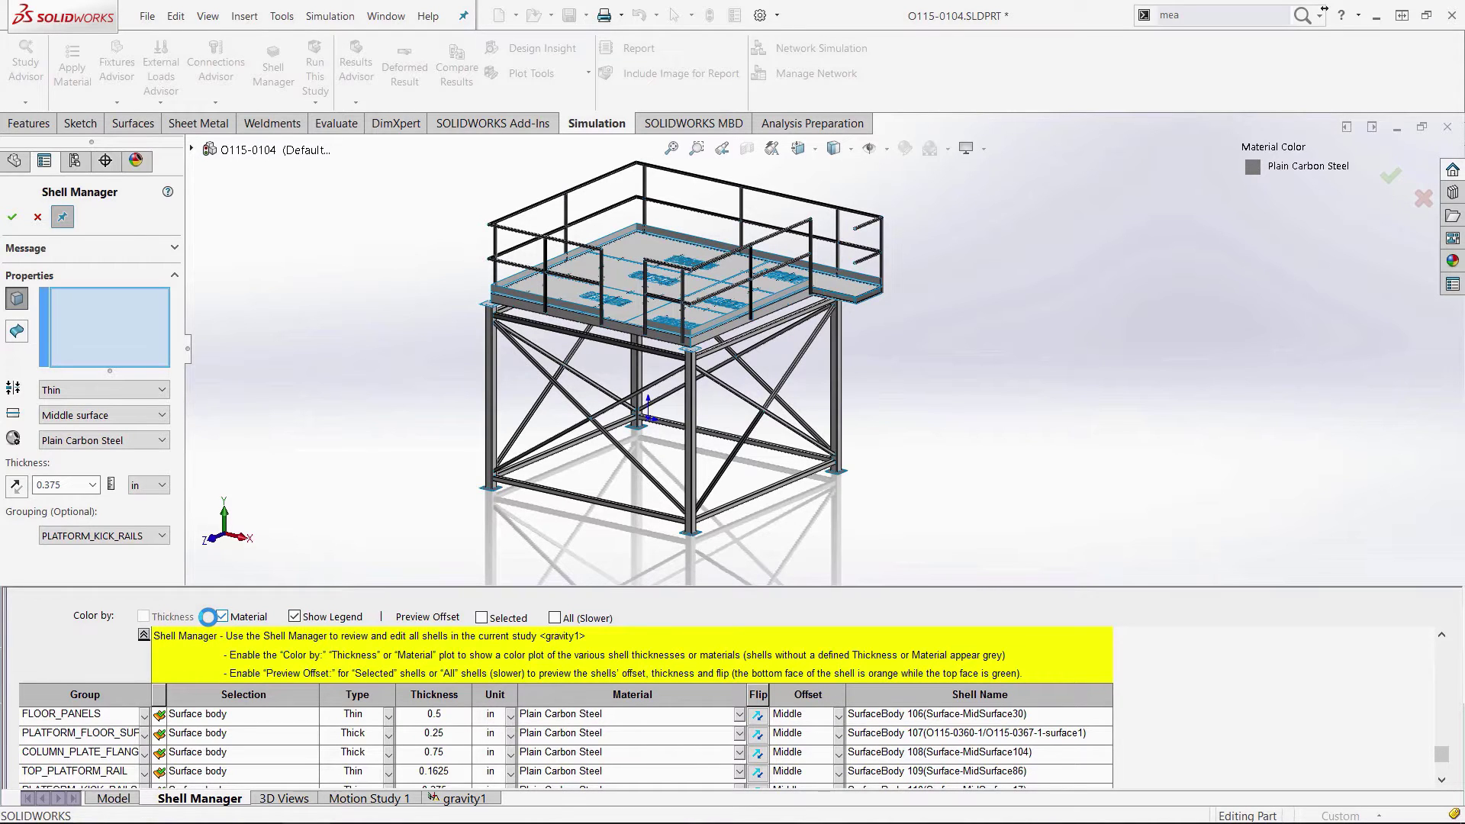
left_click(209, 617)
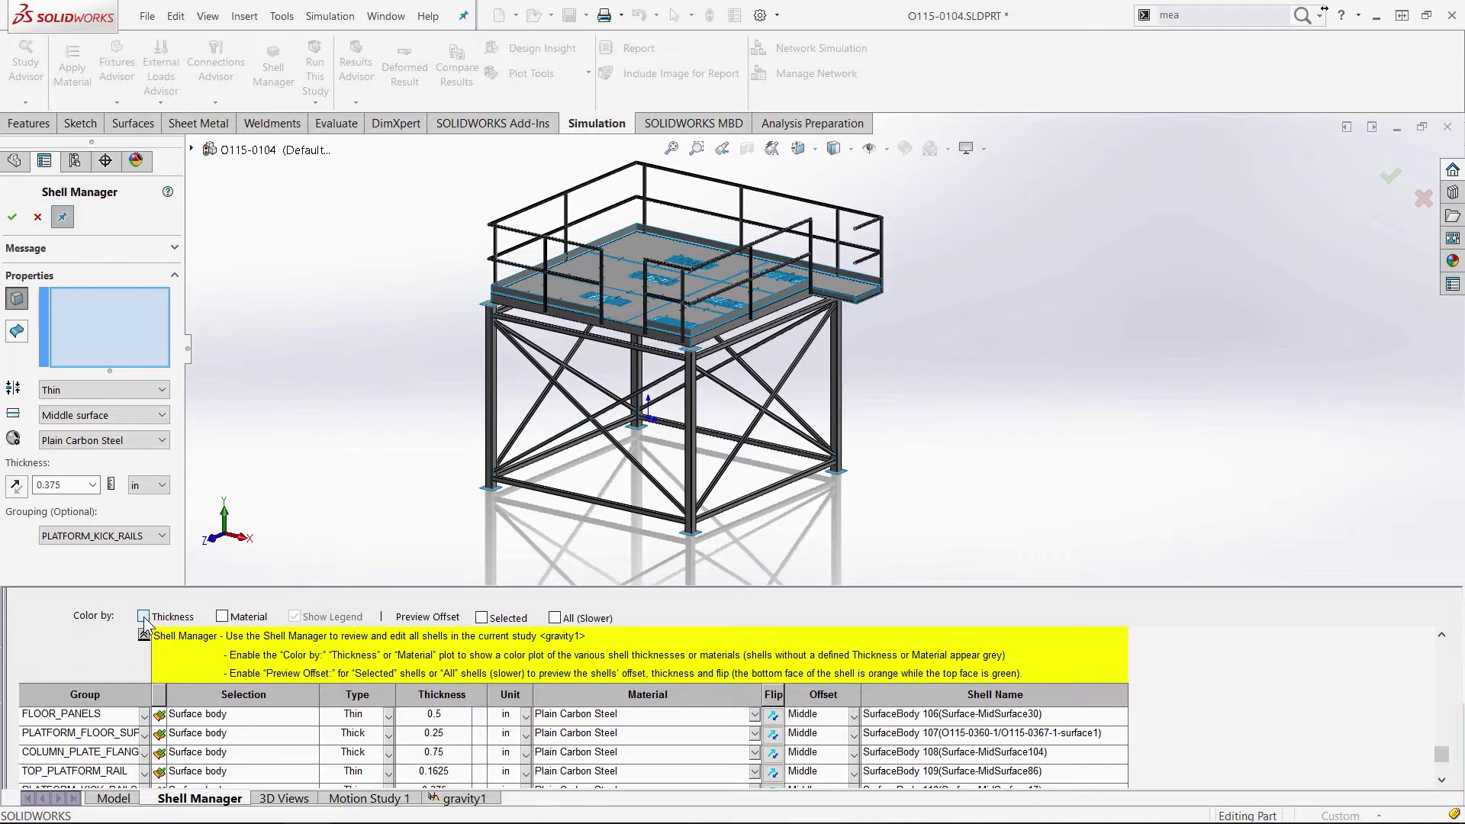
Step: Color the shells by thickness and examine the platform's underside and frame against the thickness legend
left_click(144, 616)
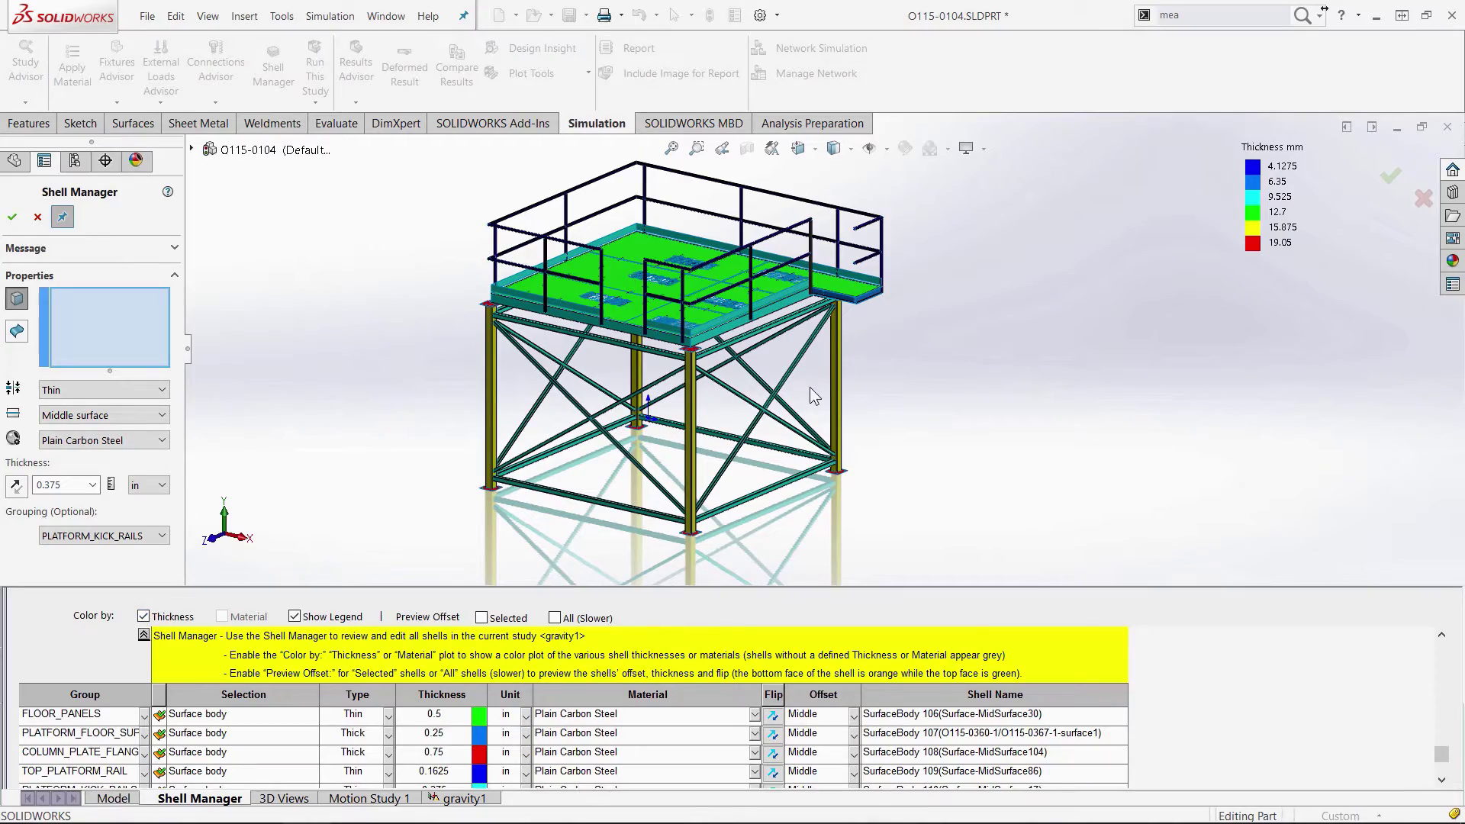
middle_click_drag(809, 387, 438, 252)
scroll(794, 363, "down", 3)
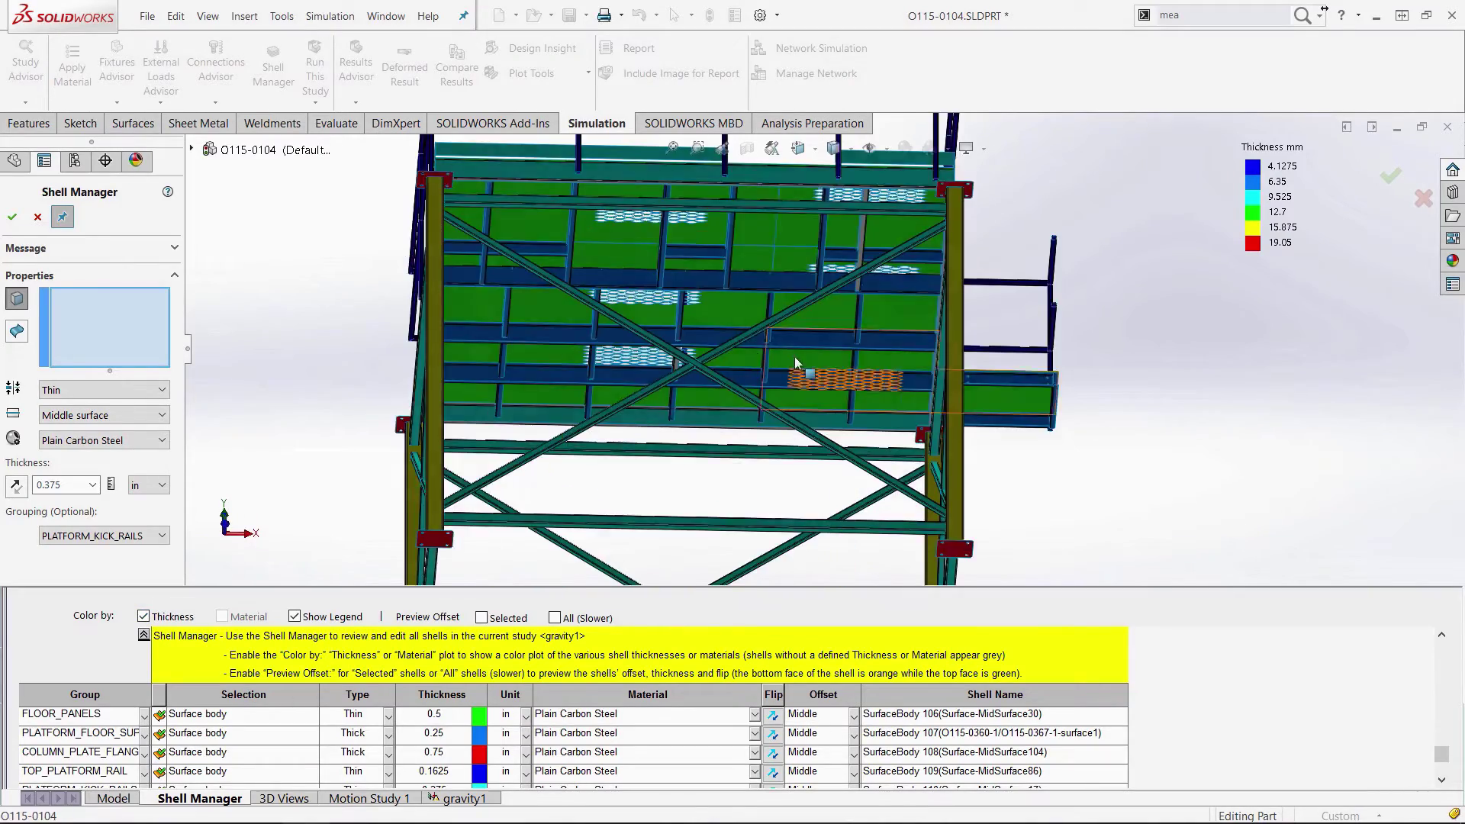
middle_click_drag(794, 363, 744, 500)
scroll(769, 423, "up", 2)
scroll(790, 455, "up", 2)
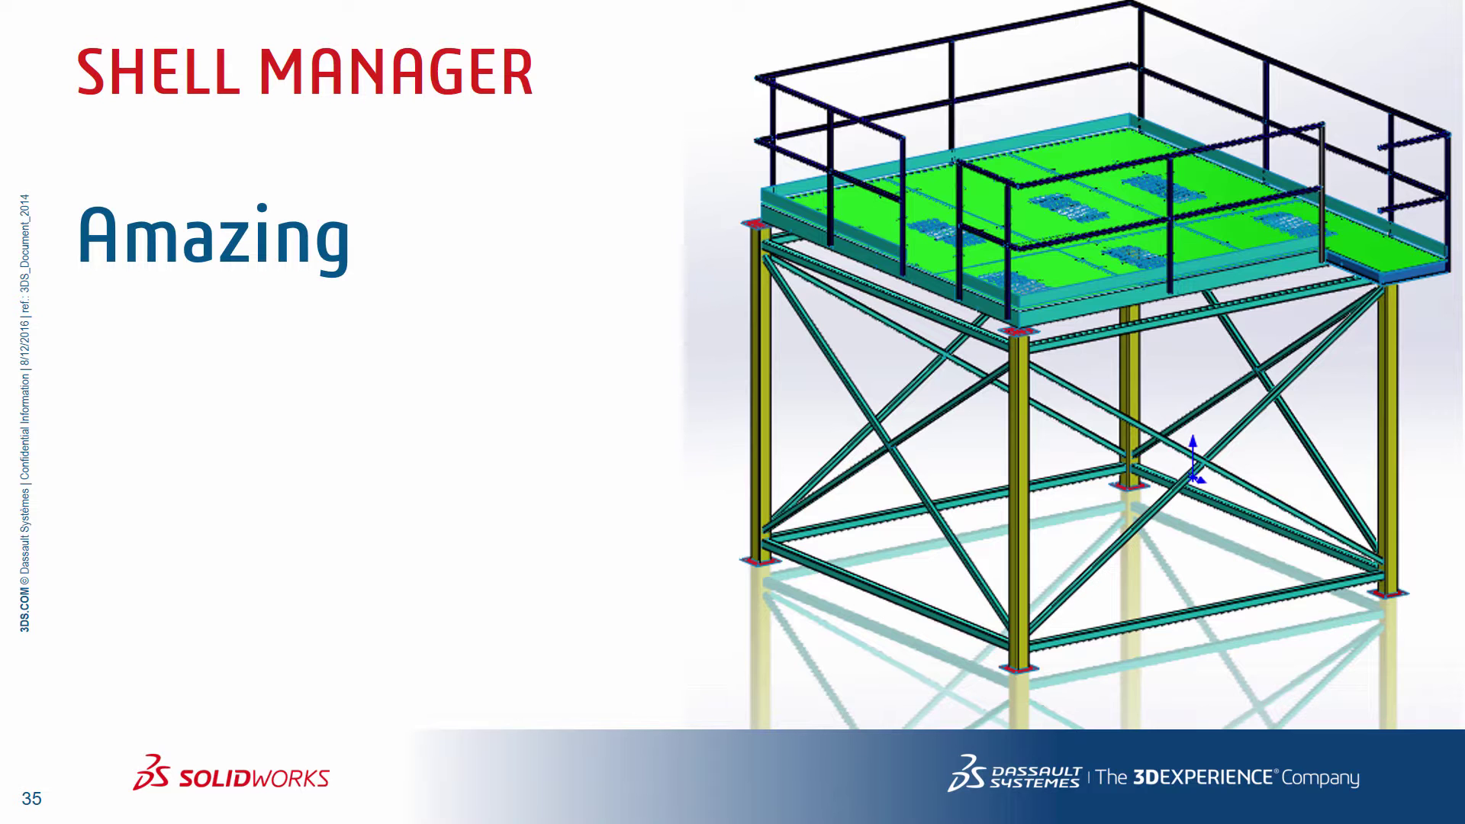
key("Right")
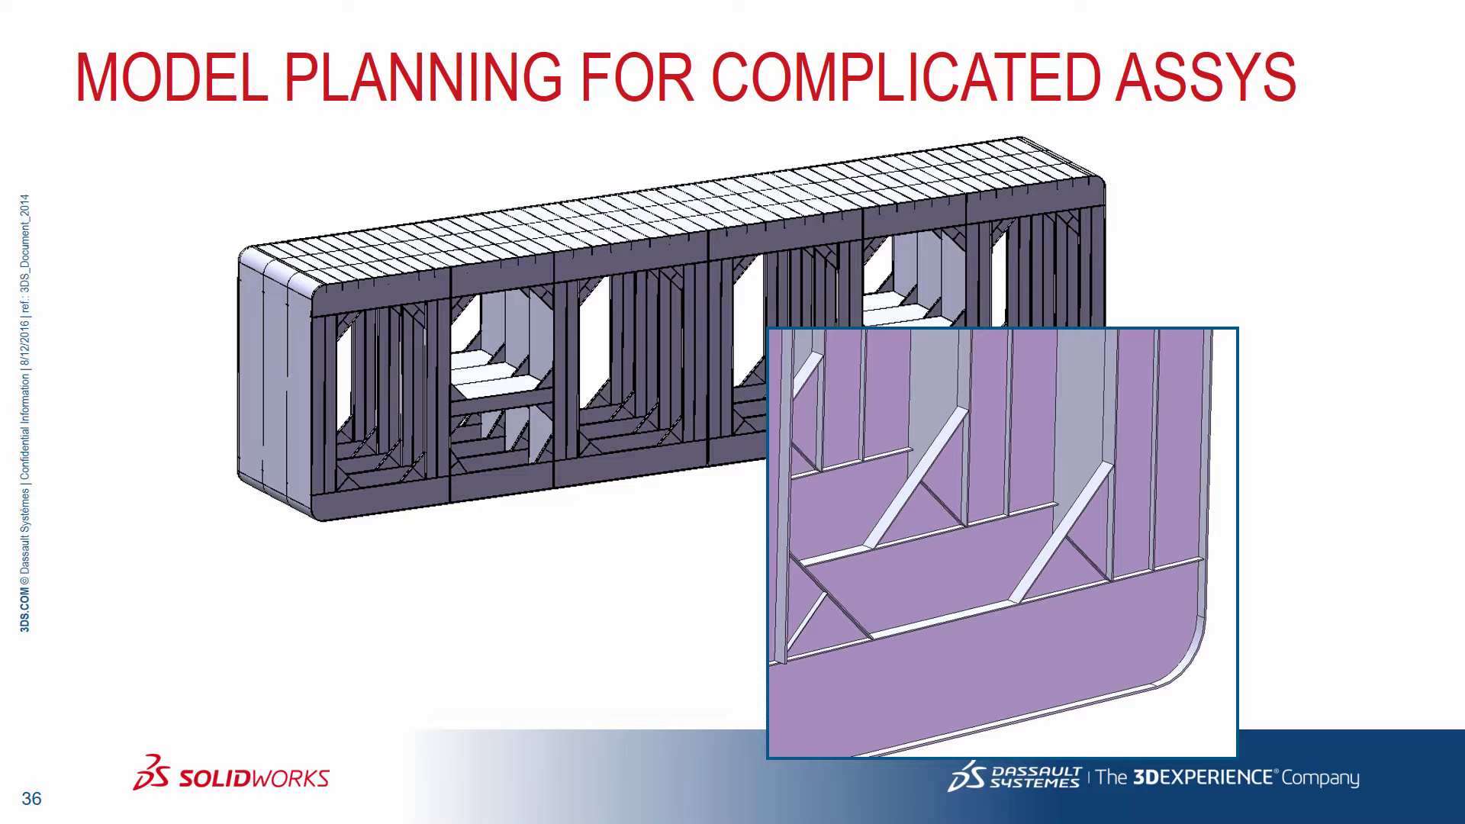
key("Right")
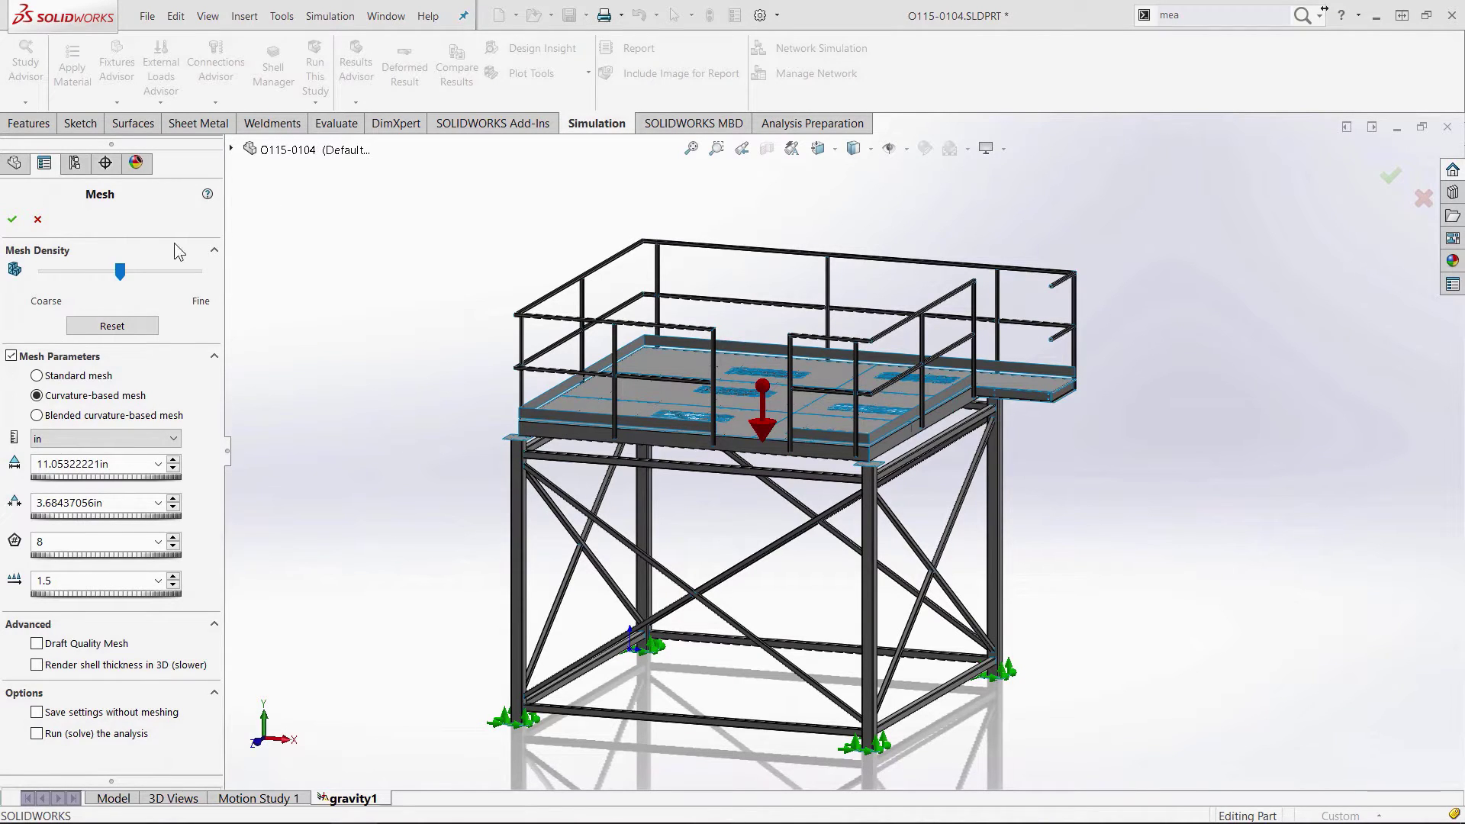
Step: Set the curvature-based mesh density to its finest level and mesh the platform in the gravity1 study
left_click_drag(120, 271, 219, 281)
left_click(12, 219)
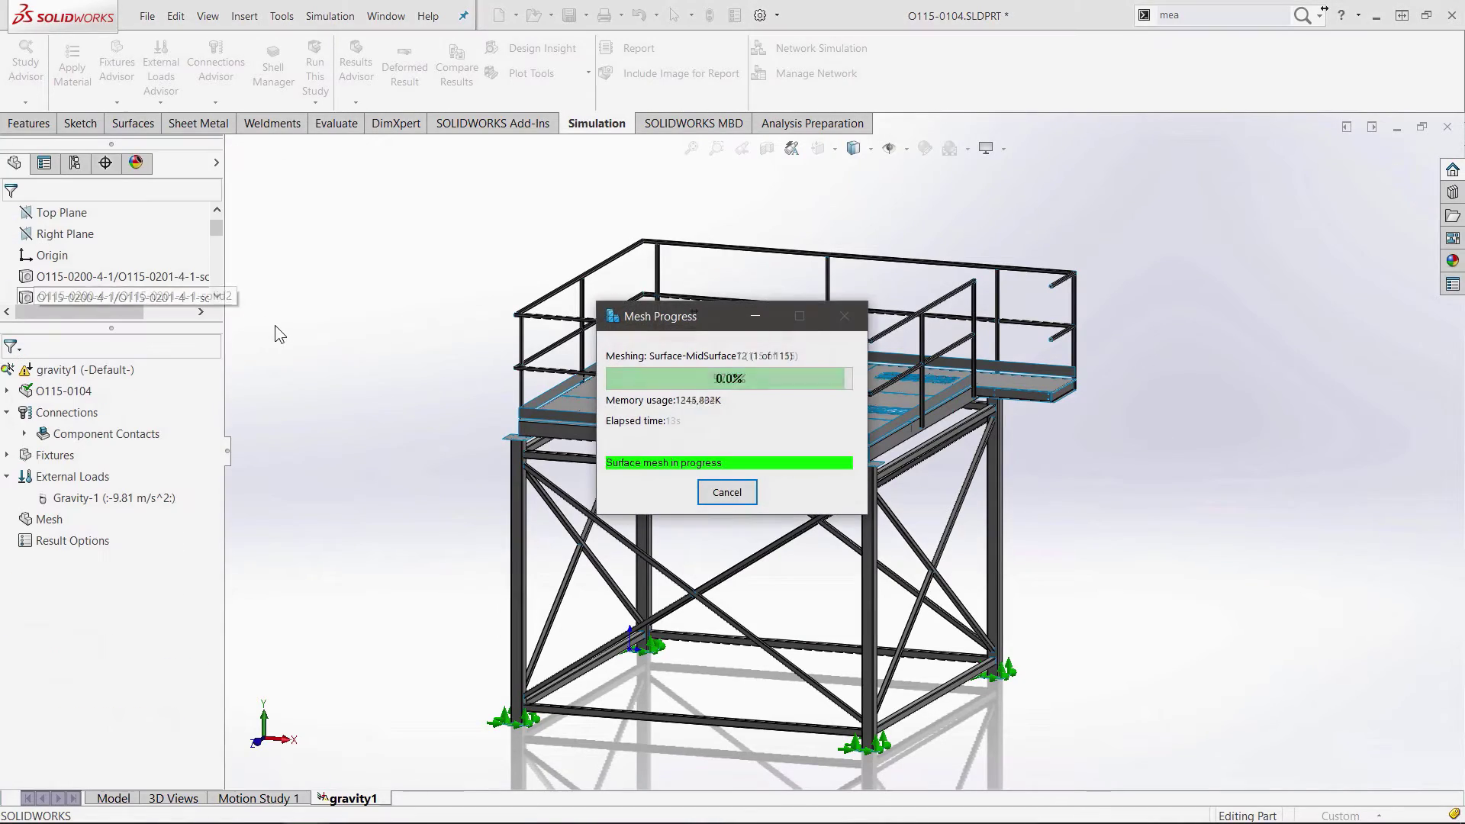
middle_click_drag(275, 327, 328, 359)
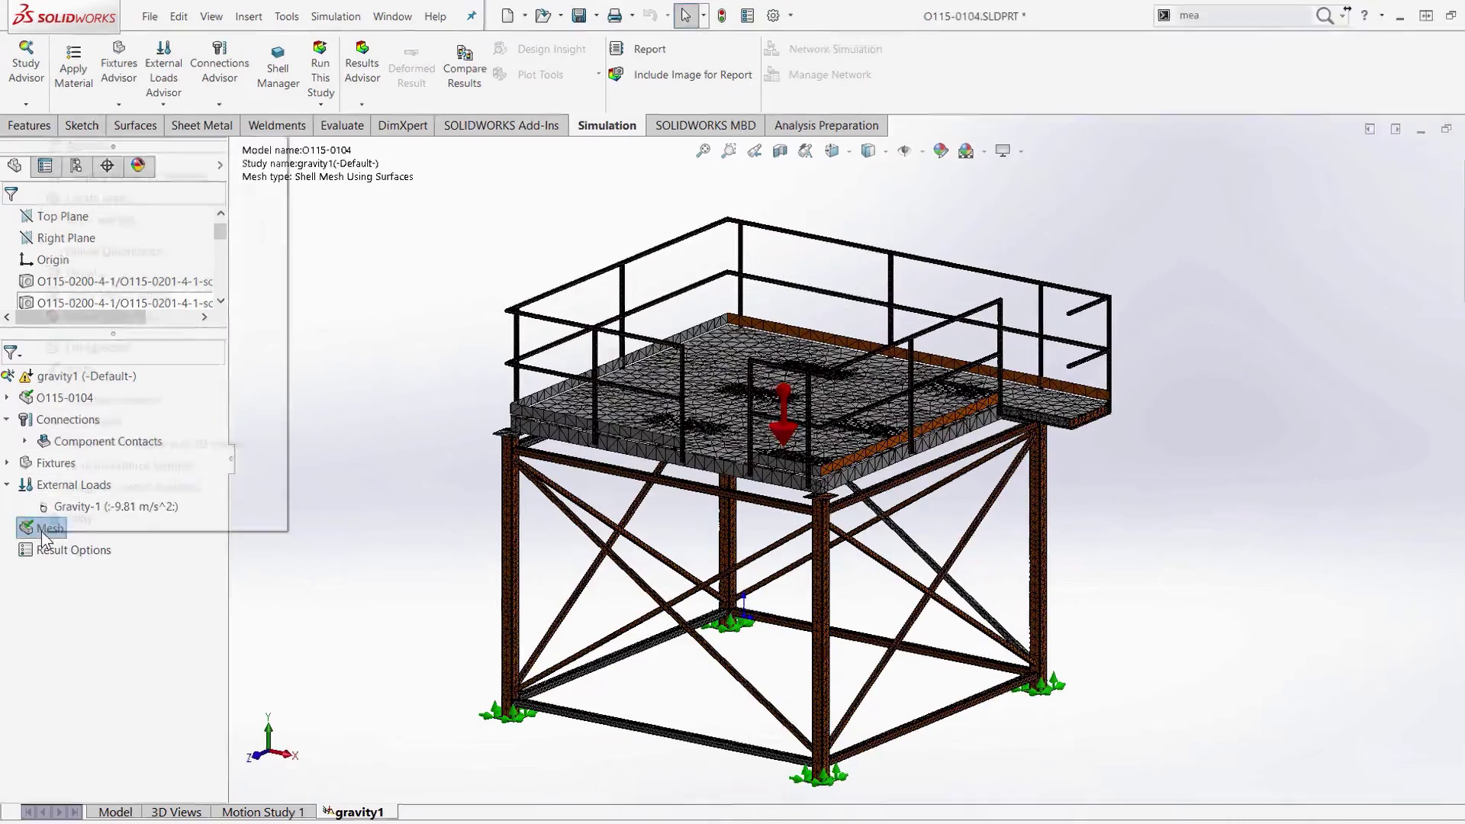
Step: Examine the mesh details of the gravity1 study, including element sizes and node and element totals, and close them
right_click(45, 521)
left_click(151, 267)
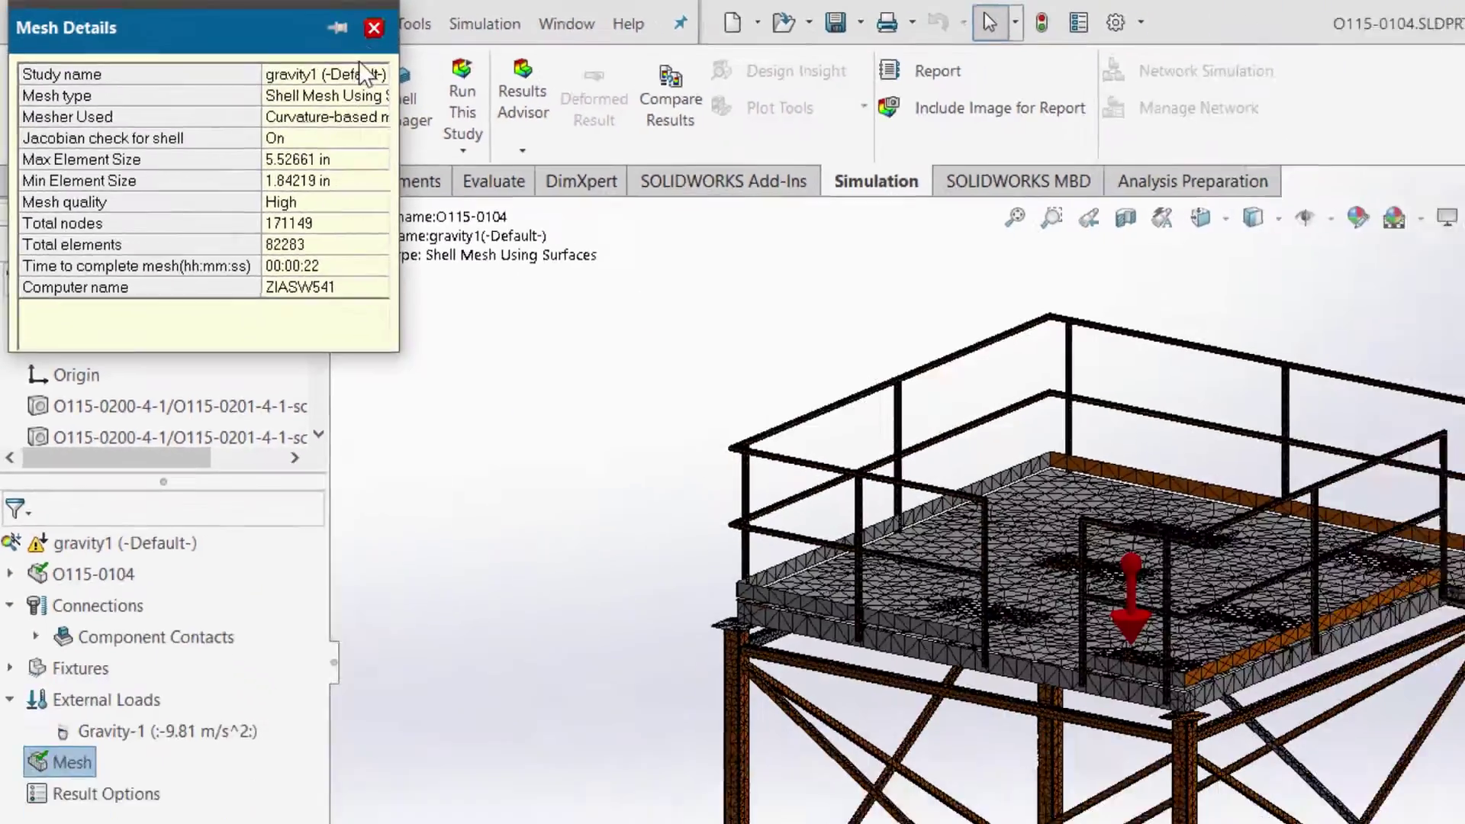
left_click(656, 53)
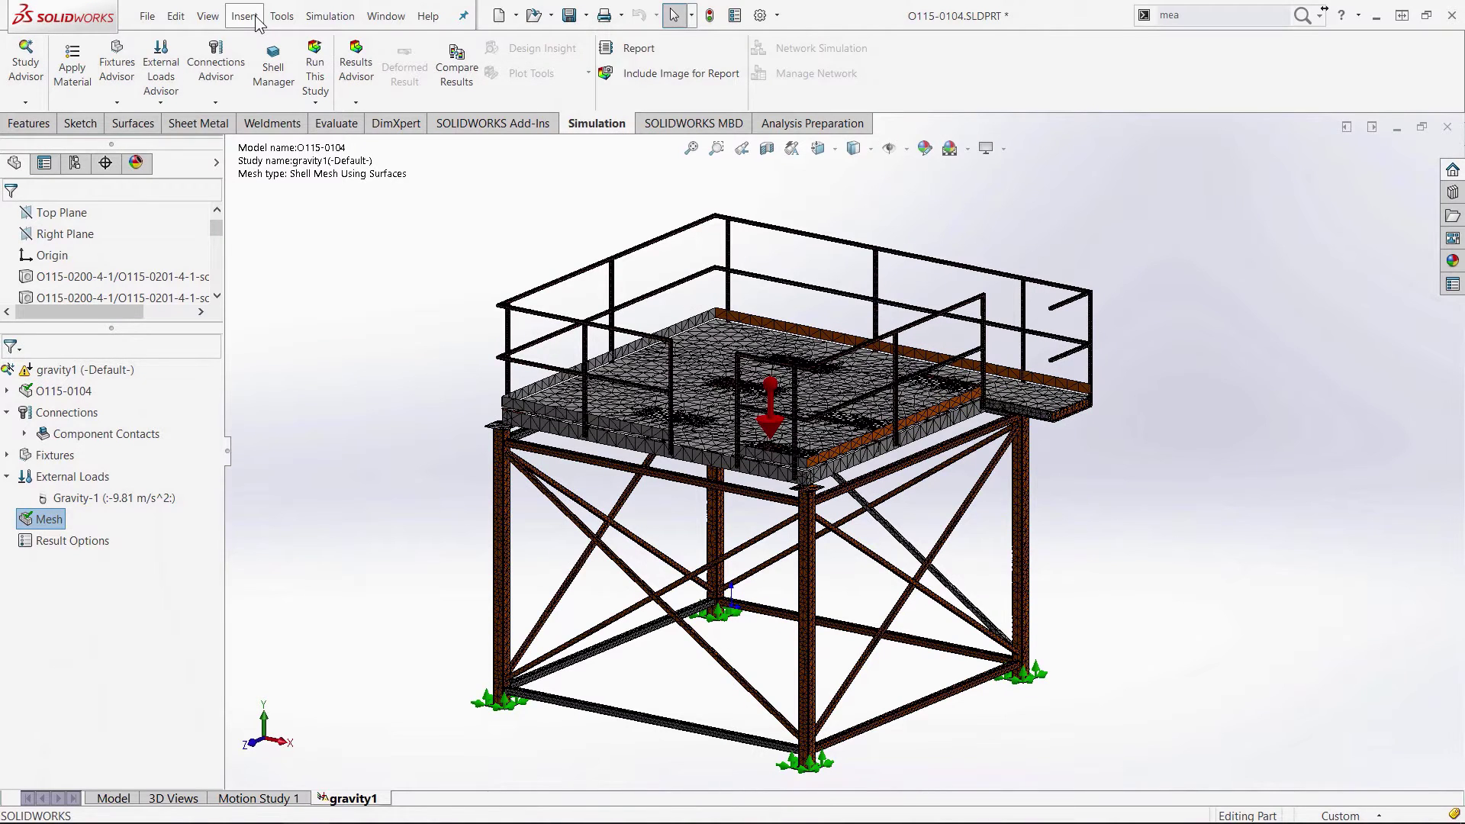